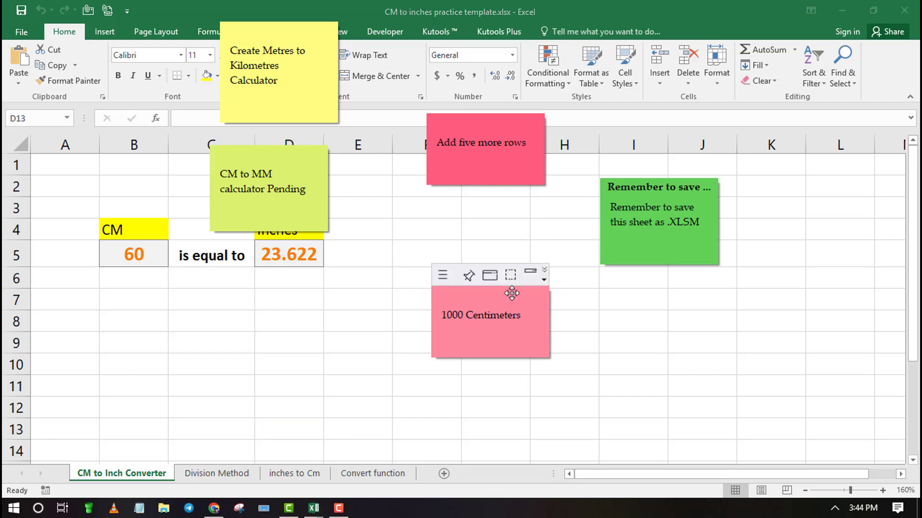
Move the 1000 Centimeters note lower and the CM to MM note over columns B–C.
{"action": "left_click_drag", "start_coordinate": [486, 298], "coordinate": [382, 397]}
{"action": "left_click", "coordinate": [276, 195]}
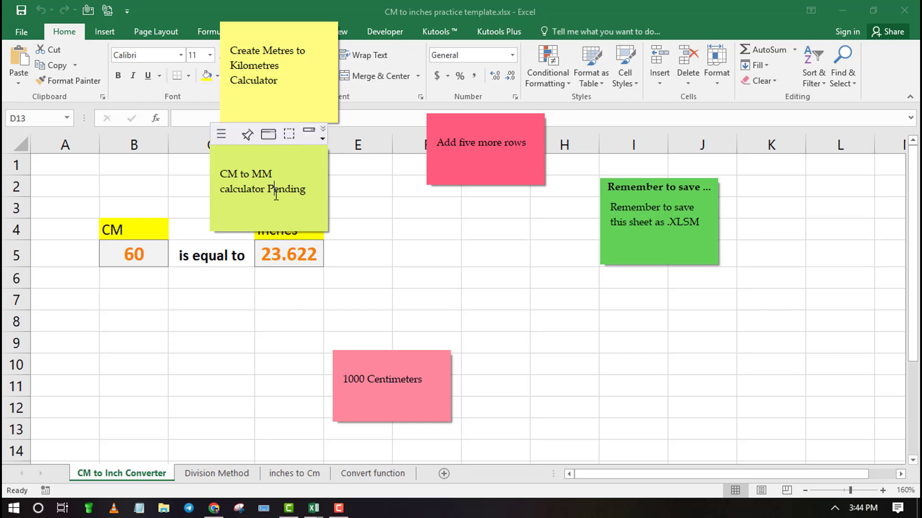
{"action": "left_click_drag", "start_coordinate": [257, 150], "coordinate": [194, 229]}
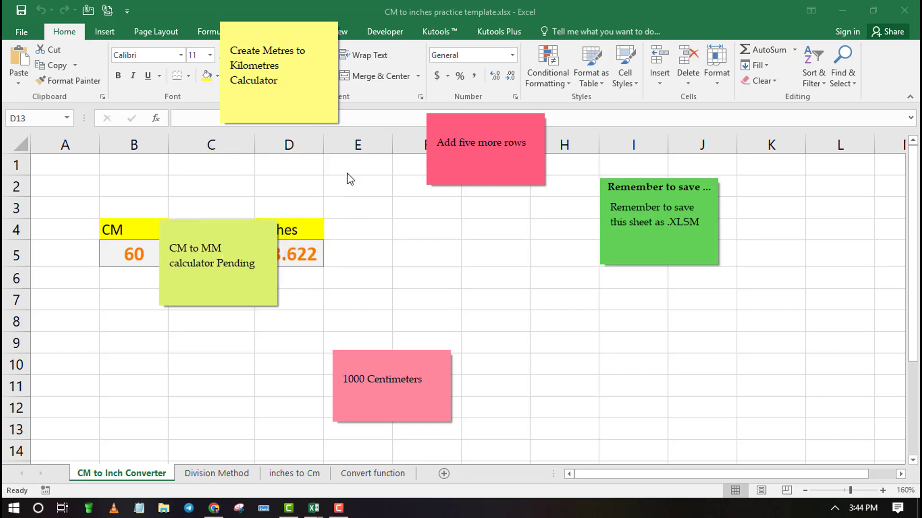
Change the colour of the Add five more rows note to red.
{"action": "left_click", "coordinate": [491, 130]}
{"action": "mouse_move", "coordinate": [487, 98]}
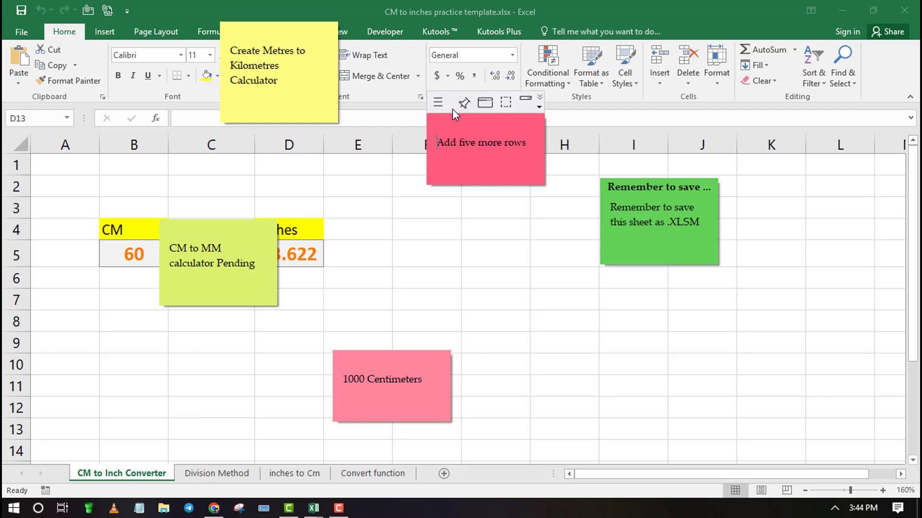
{"action": "left_click", "coordinate": [441, 103]}
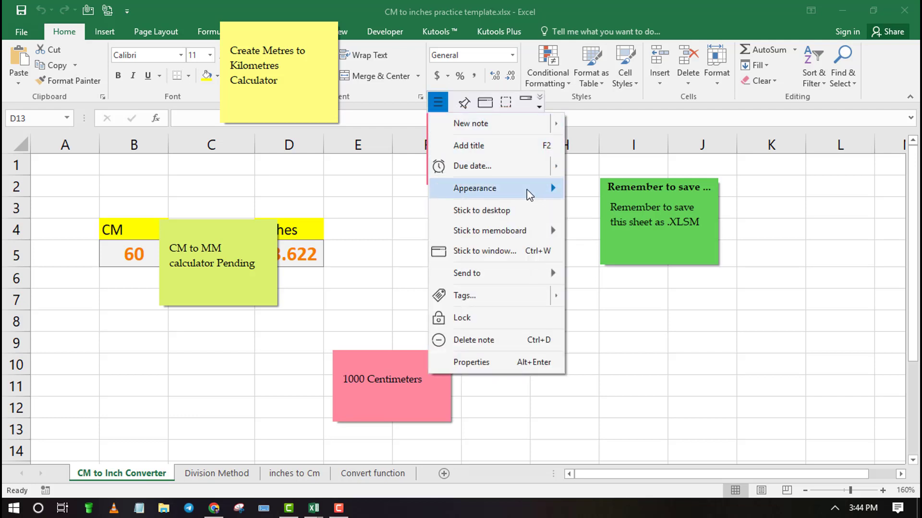
{"action": "mouse_move", "coordinate": [530, 190]}
{"action": "mouse_move", "coordinate": [630, 189]}
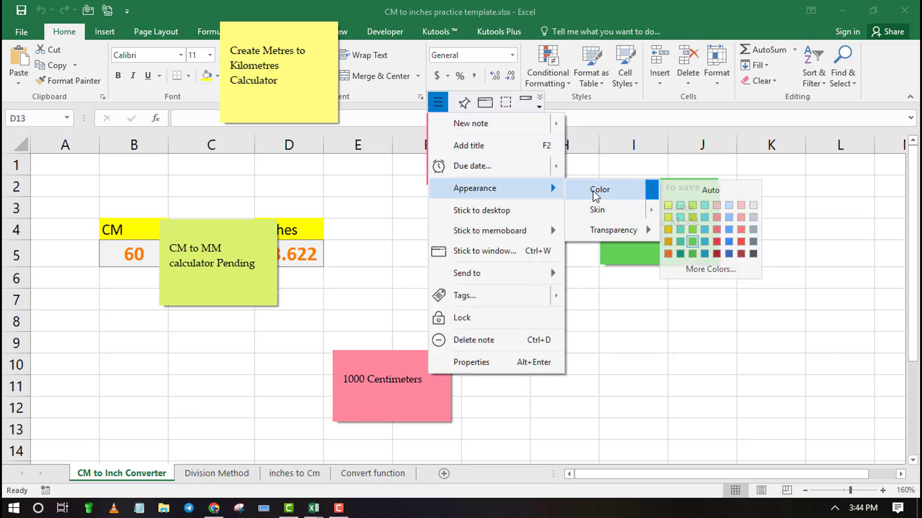
{"action": "left_click", "coordinate": [742, 231]}
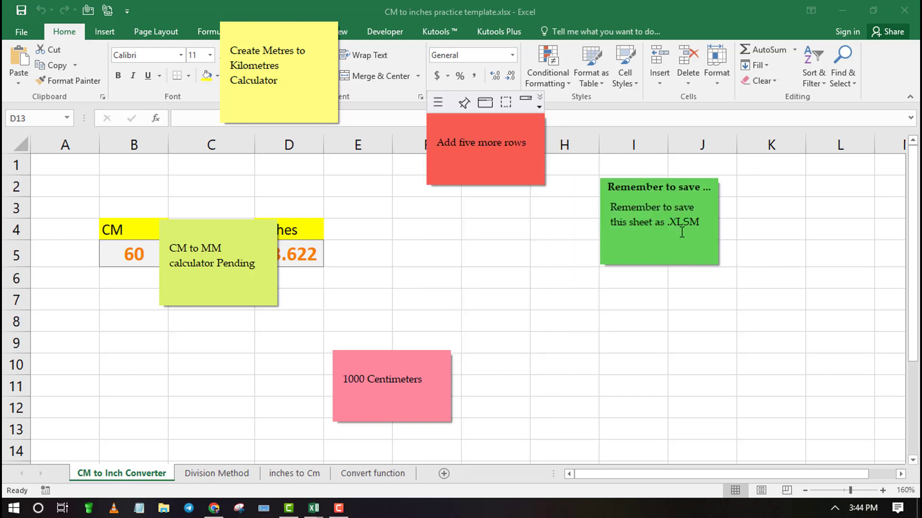
{"action": "left_click", "coordinate": [442, 102]}
Give the red Add five more rows note a due-date reminder for today at 11:44 PM.
{"action": "mouse_move", "coordinate": [540, 166]}
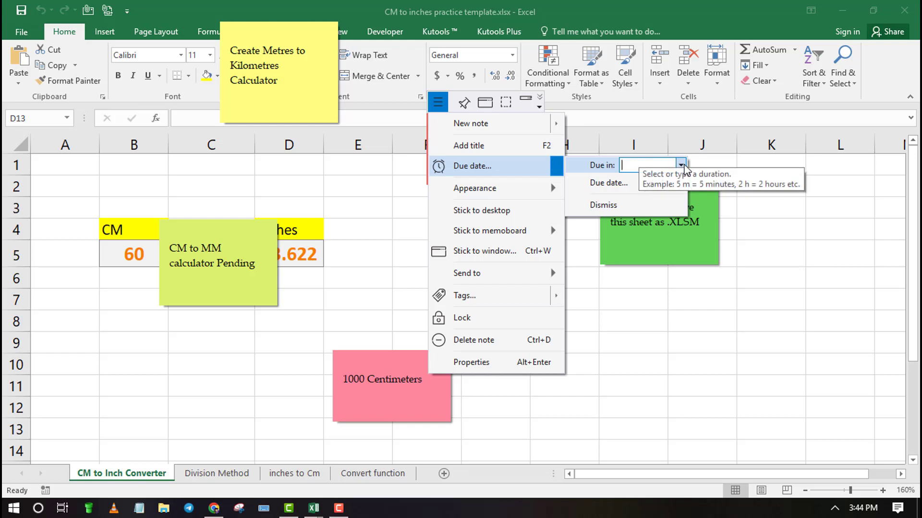
{"action": "left_click", "coordinate": [680, 165]}
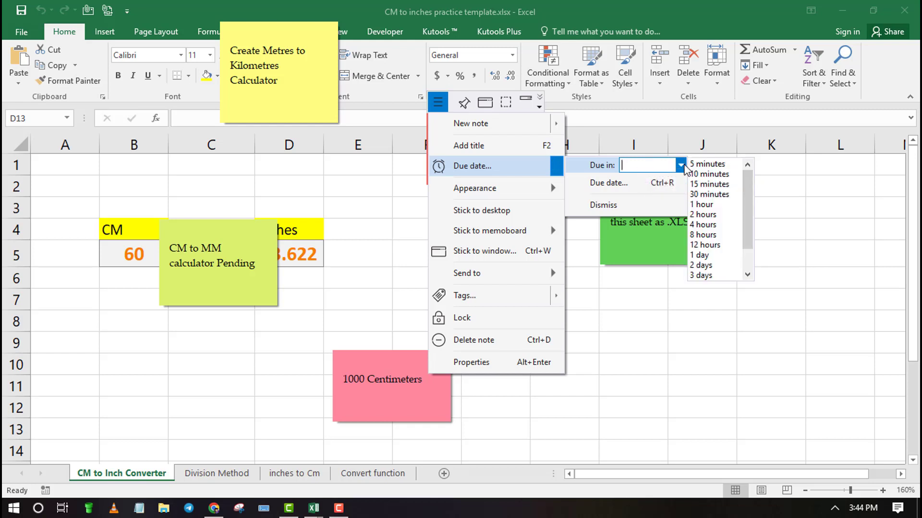
{"action": "left_click", "coordinate": [703, 234]}
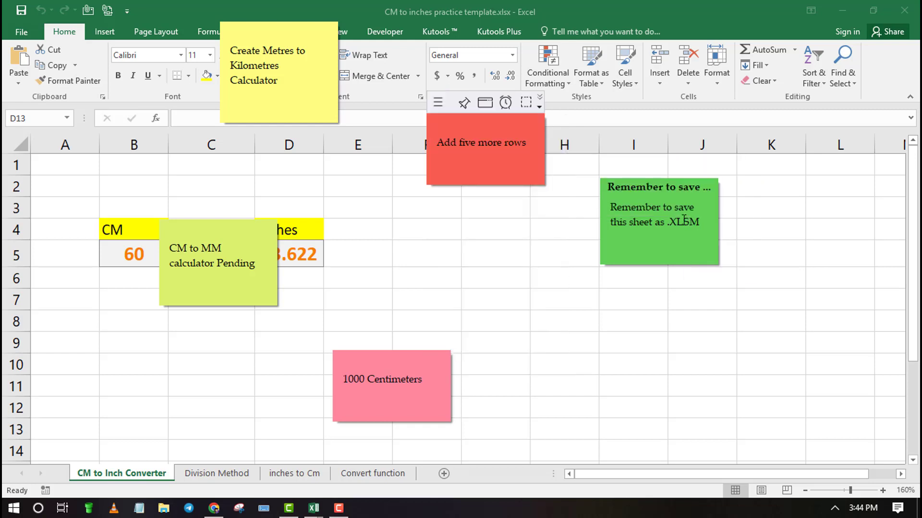
{"action": "left_click", "coordinate": [506, 103]}
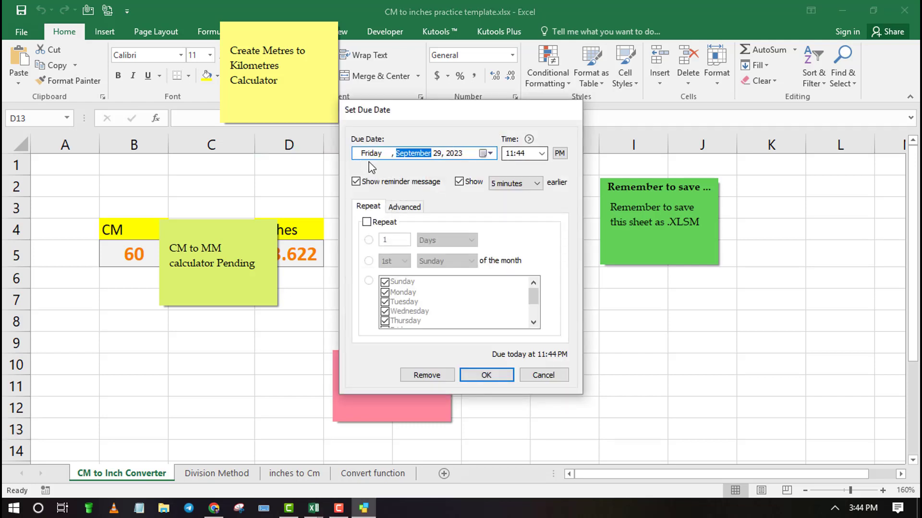
{"action": "left_click", "coordinate": [486, 375]}
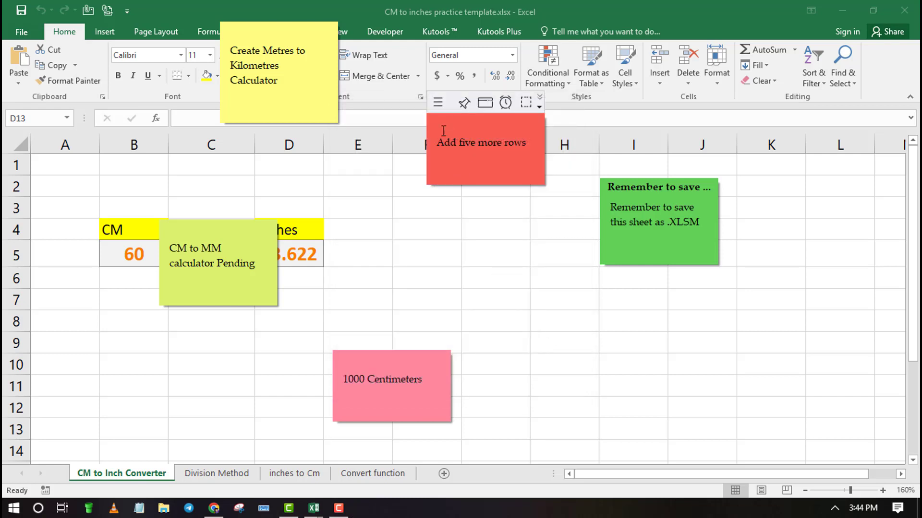
{"action": "left_click", "coordinate": [436, 103]}
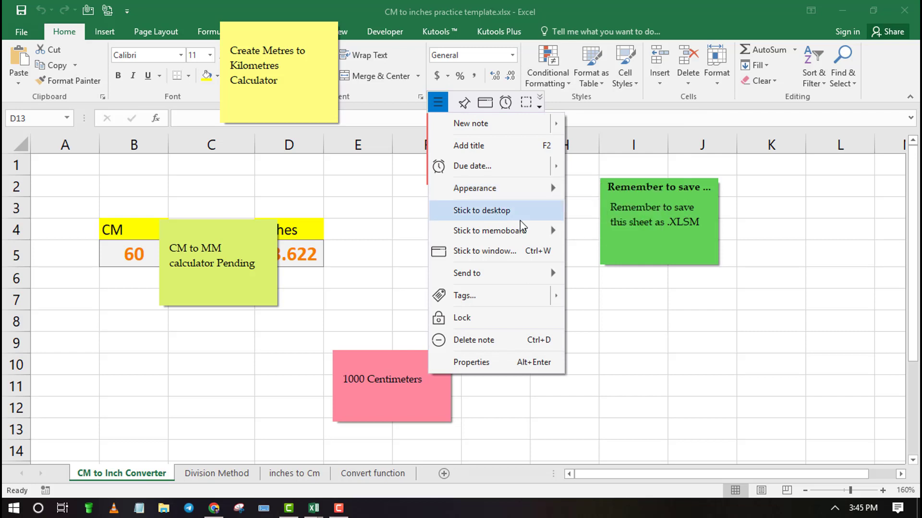
{"action": "mouse_move", "coordinate": [464, 304]}
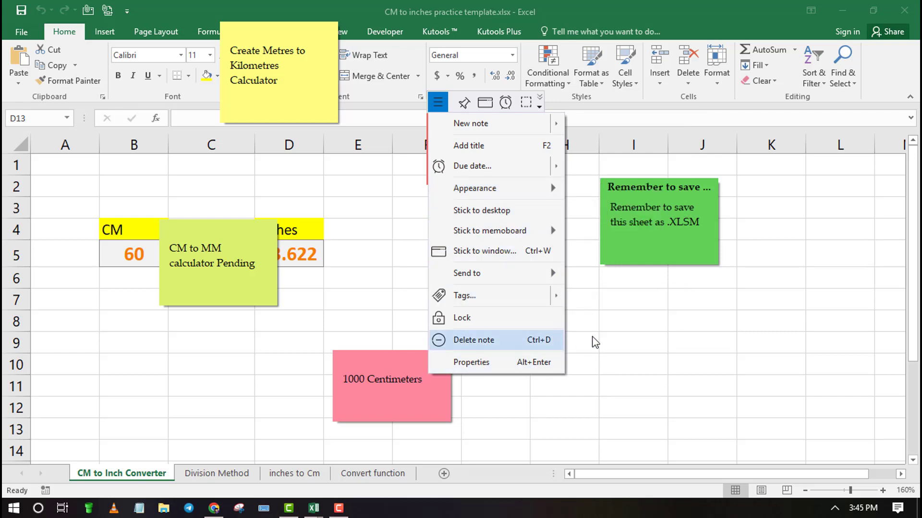
{"action": "left_click", "coordinate": [645, 327]}
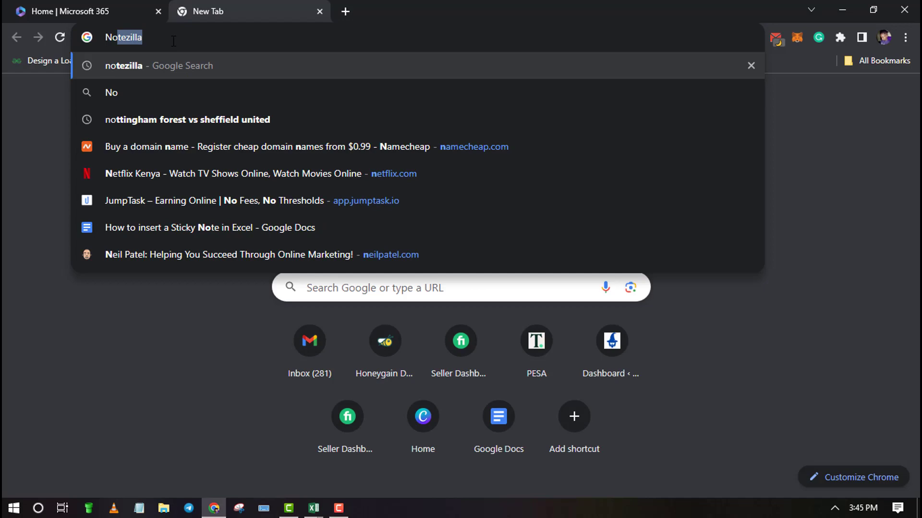
Search 'Notezilla' in Chrome, open its conceptworld.com product page, then minimize the browser.
{"action": "type", "text": "zilla"}
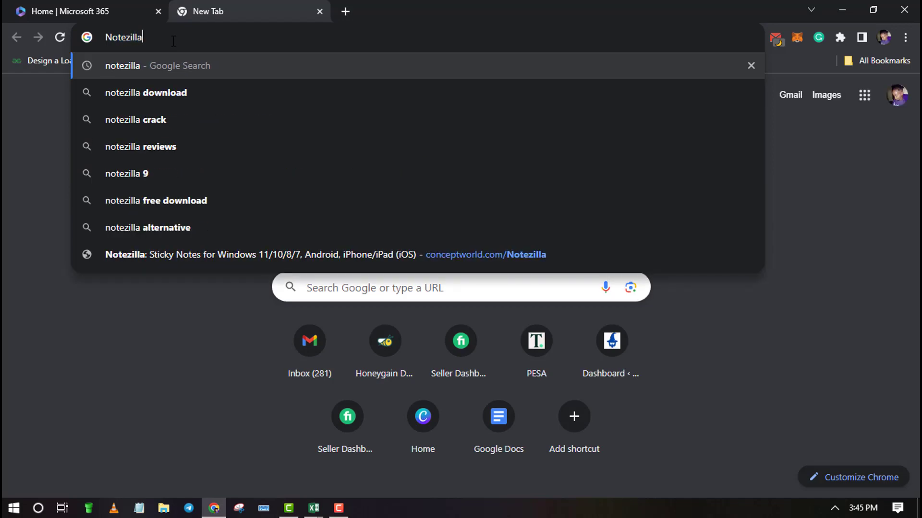
{"action": "key", "text": "Return"}
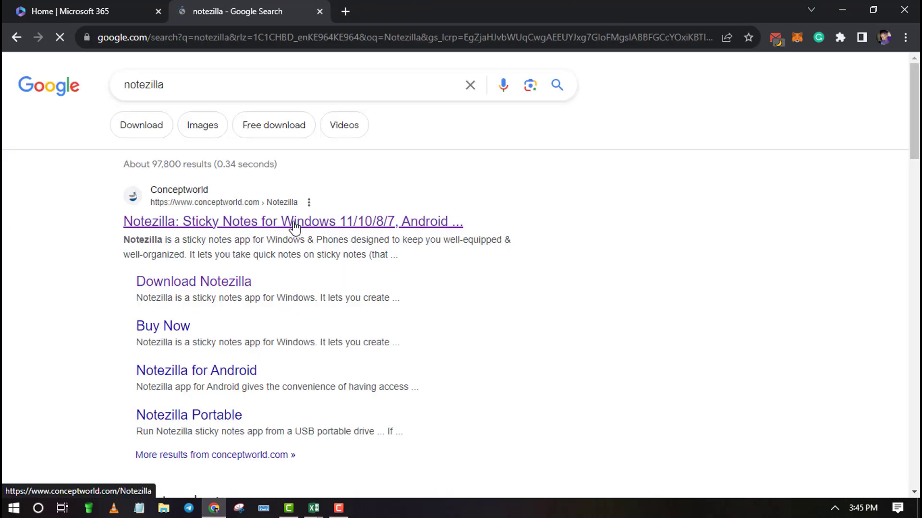
{"action": "left_click", "coordinate": [259, 224]}
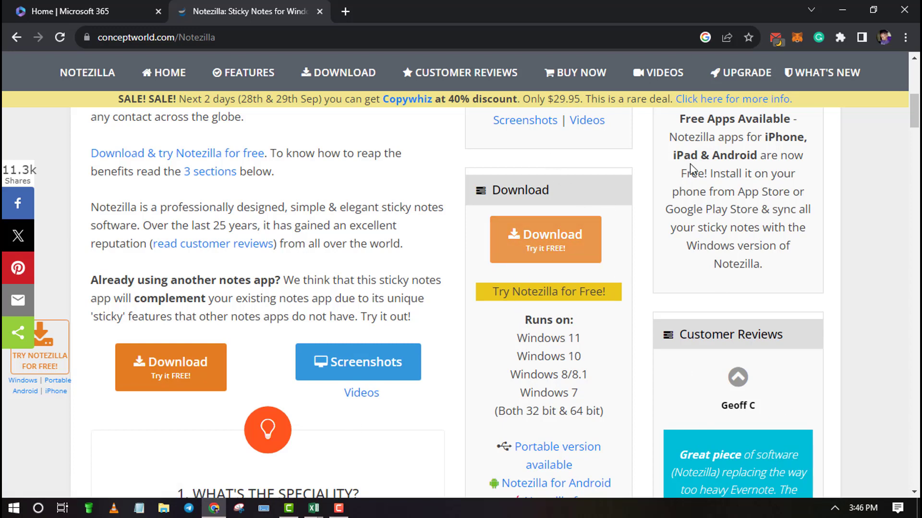
{"action": "left_click", "coordinate": [841, 10]}
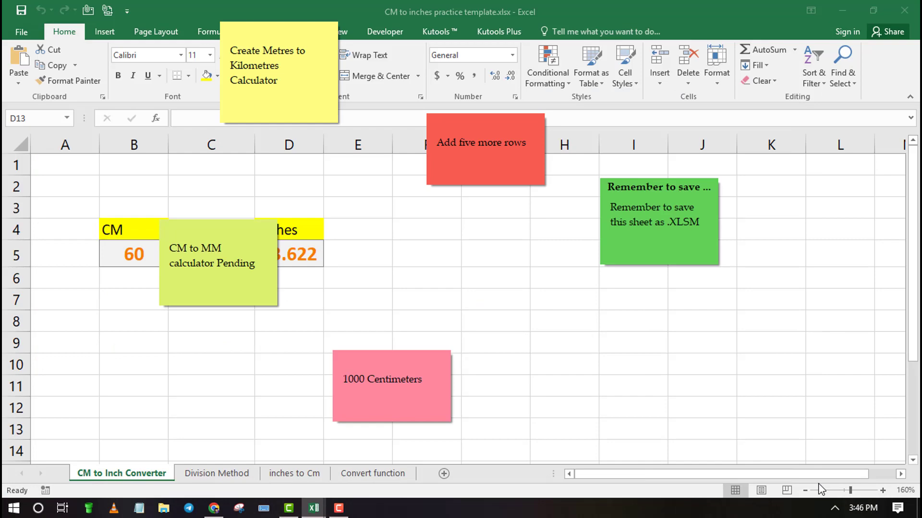
Switch to Book2 and create a new Notezilla sticky note from the tray icon.
{"action": "left_click", "coordinate": [838, 510]}
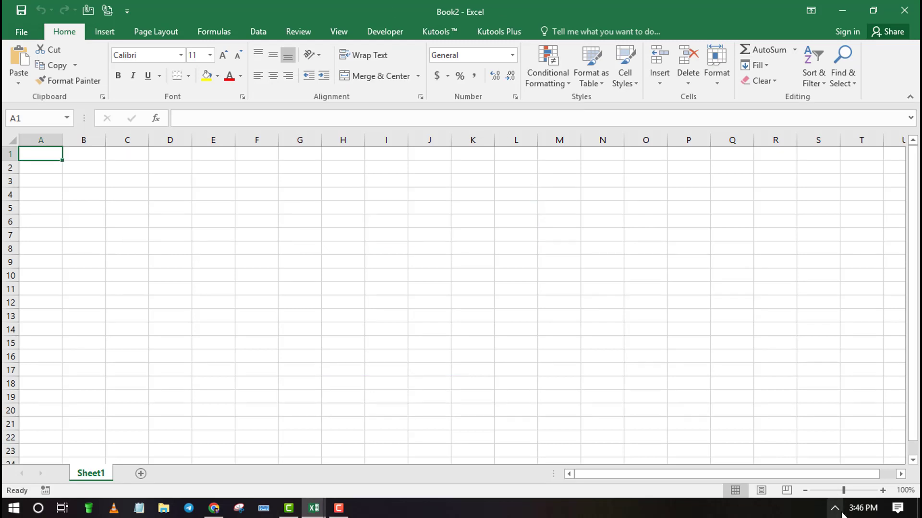
{"action": "left_click", "coordinate": [835, 509]}
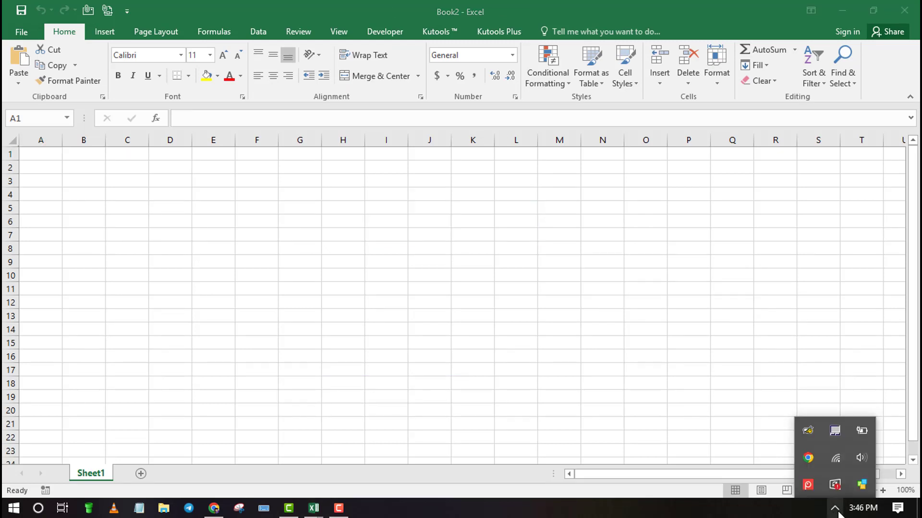
{"action": "right_click", "coordinate": [859, 486]}
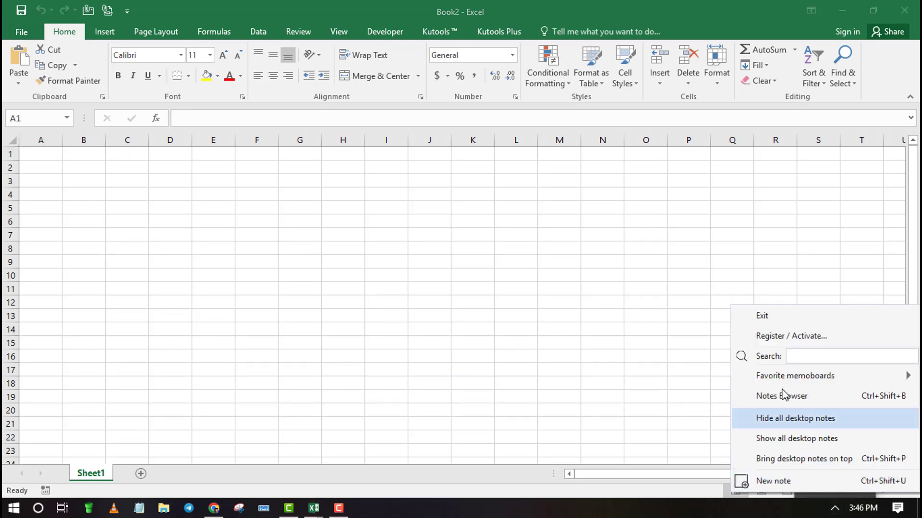
{"action": "left_click", "coordinate": [754, 480]}
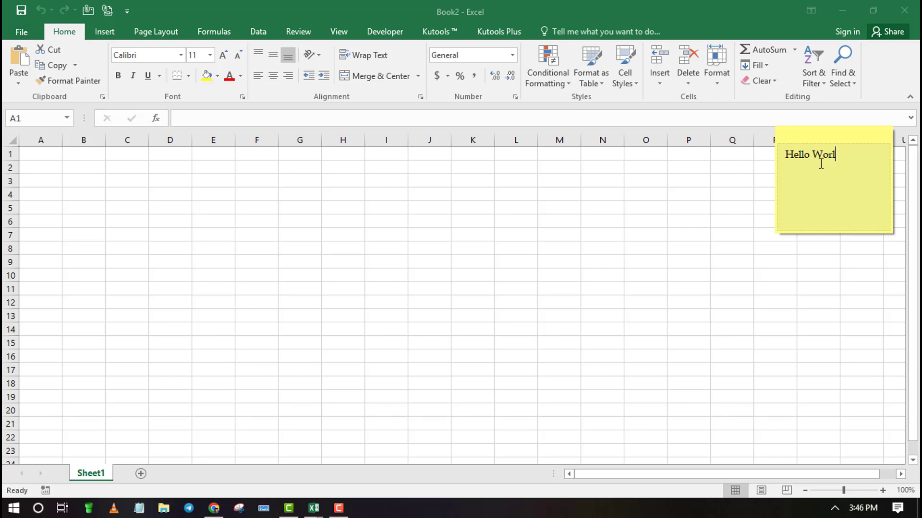
Type 'Hello World, This is a sample sticky note in Excel' into the yellow note.
{"action": "type", "text": "Hello World, Thi"}
{"action": "type", "text": "s is a sample sticky note in Excel"}
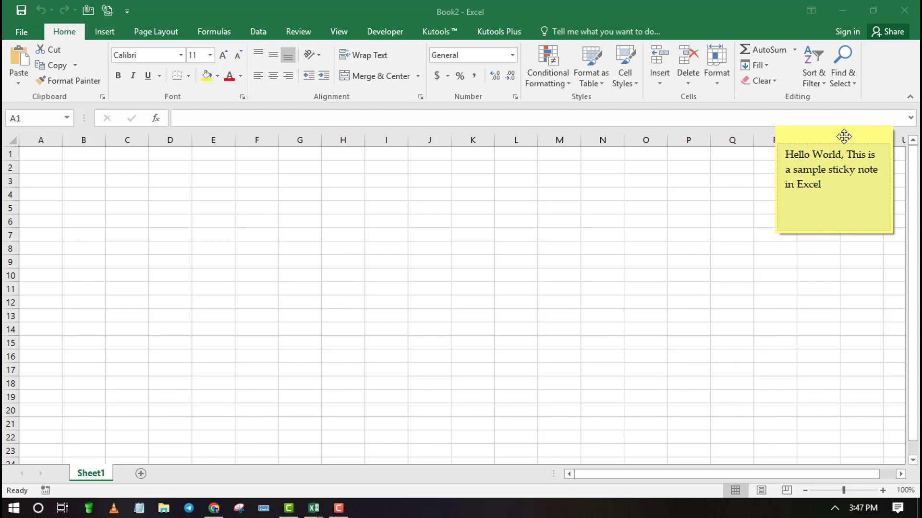
{"action": "mouse_move", "coordinate": [844, 137]}
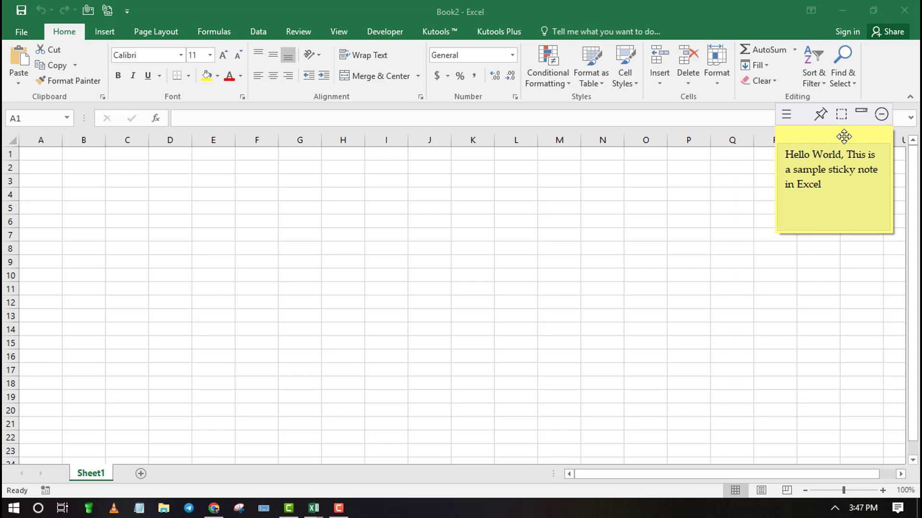
{"action": "left_click", "coordinate": [788, 115]}
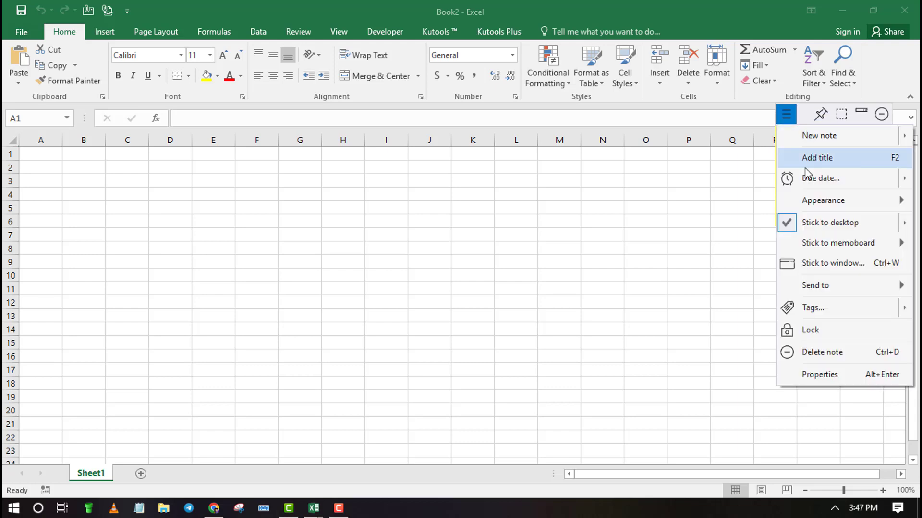
{"action": "mouse_move", "coordinate": [806, 199]}
{"action": "mouse_move", "coordinate": [869, 253]}
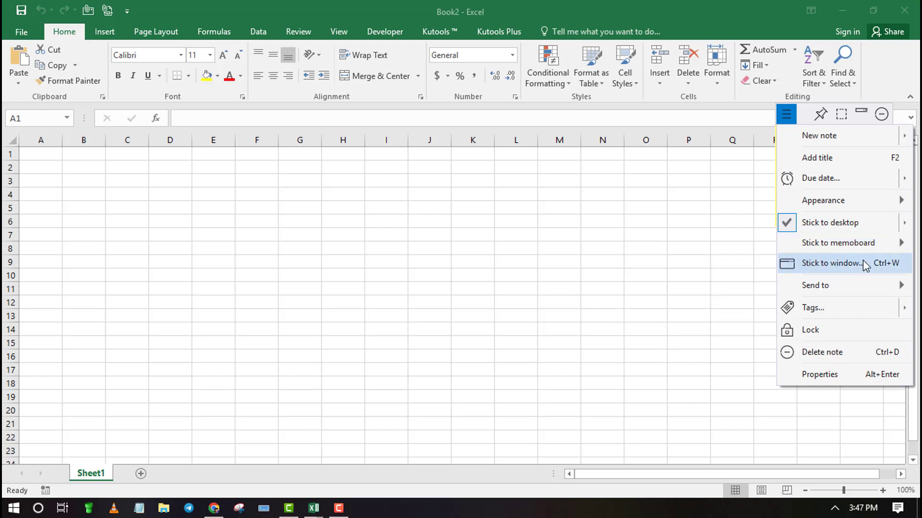
Stick the Hello World note to the Book2 - Excel window.
{"action": "left_click", "coordinate": [862, 263]}
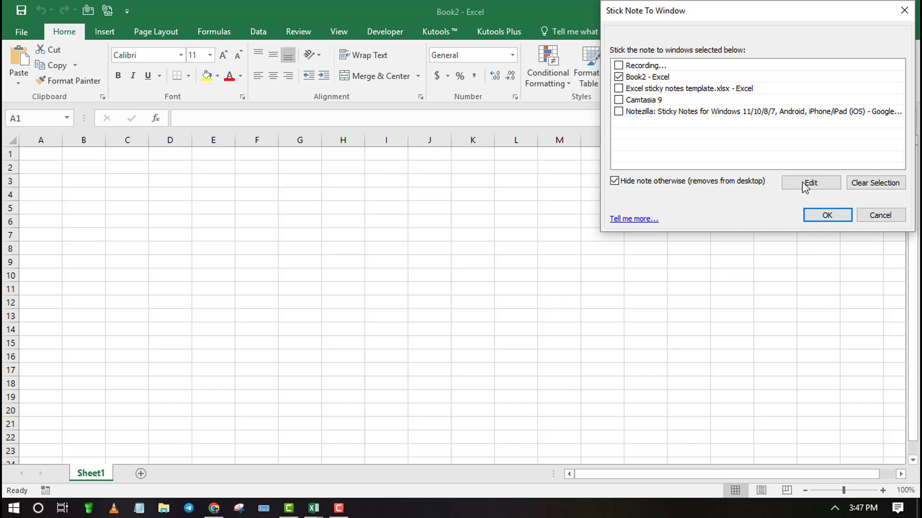
{"action": "left_click", "coordinate": [827, 216]}
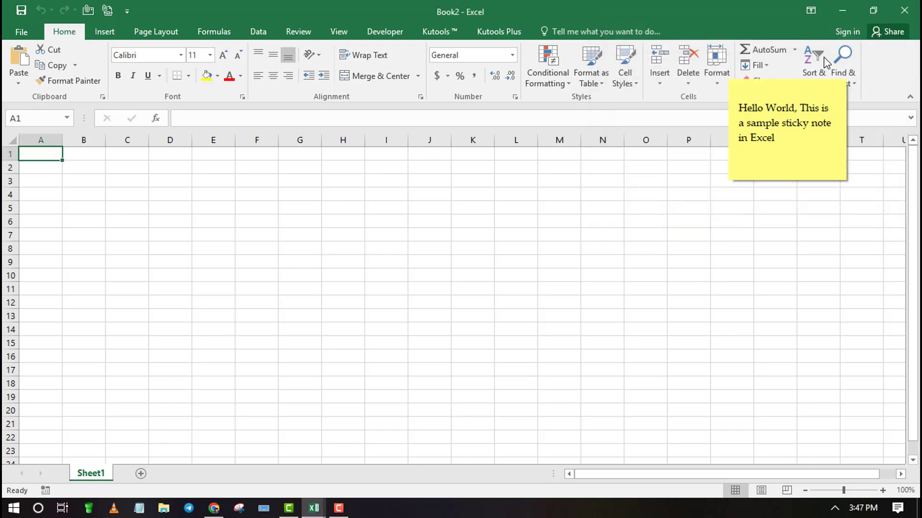
Minimize and restore Book2, then move the yellow note to mid-sheet over columns J–L.
{"action": "left_click", "coordinate": [838, 15]}
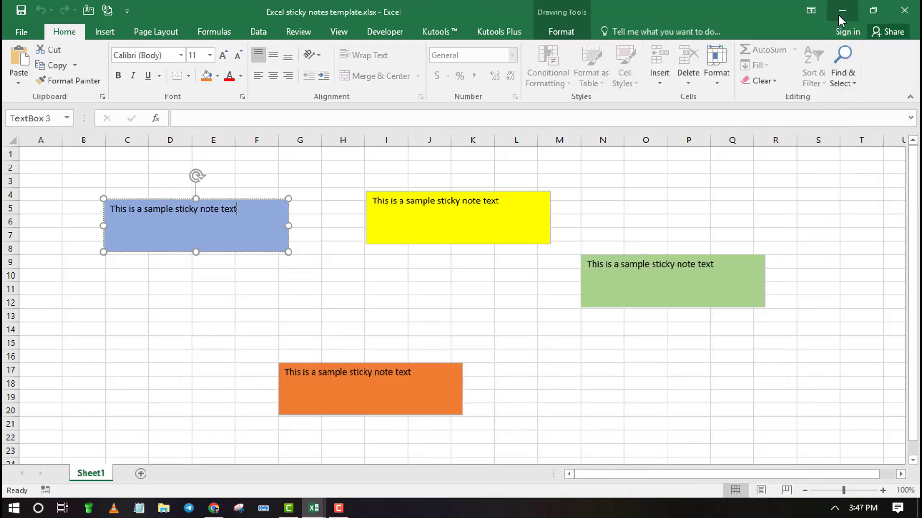
{"action": "left_click", "coordinate": [838, 15]}
{"action": "mouse_move", "coordinate": [314, 508]}
{"action": "left_click", "coordinate": [384, 465]}
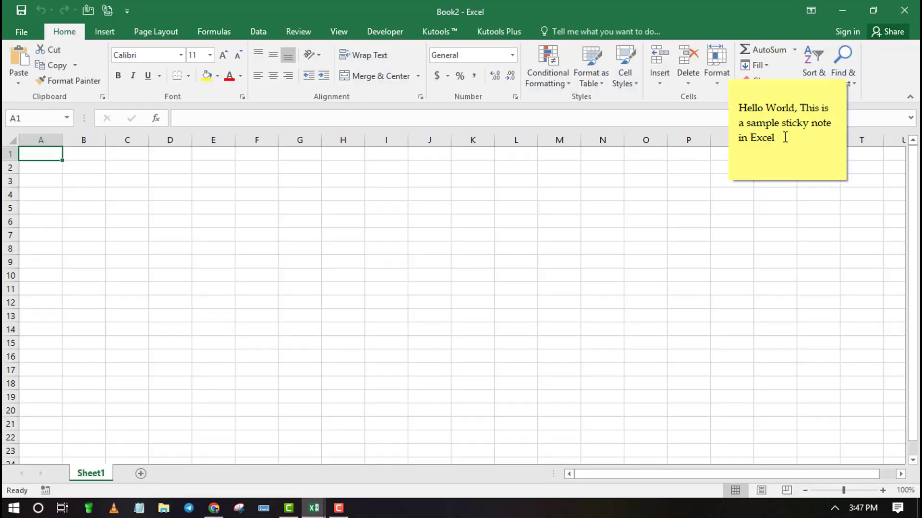
{"action": "left_click_drag", "start_coordinate": [787, 86], "coordinate": [490, 210]}
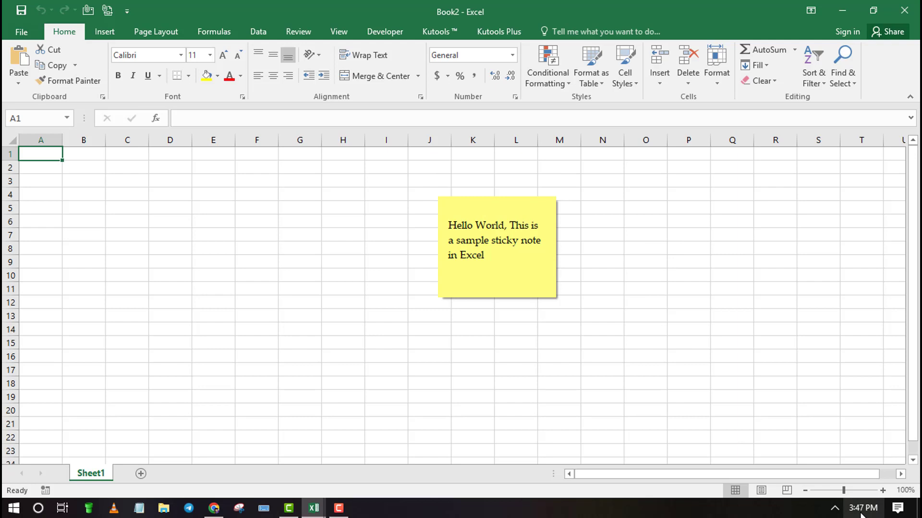
{"action": "left_click", "coordinate": [835, 508]}
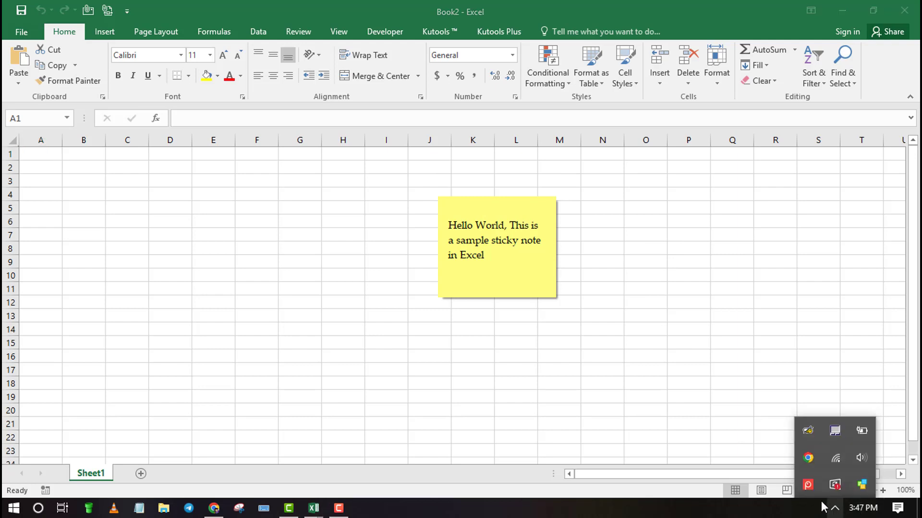
Create a new red sticky note from the Notezilla tray icon.
{"action": "right_click", "coordinate": [862, 487]}
{"action": "left_click", "coordinate": [778, 484]}
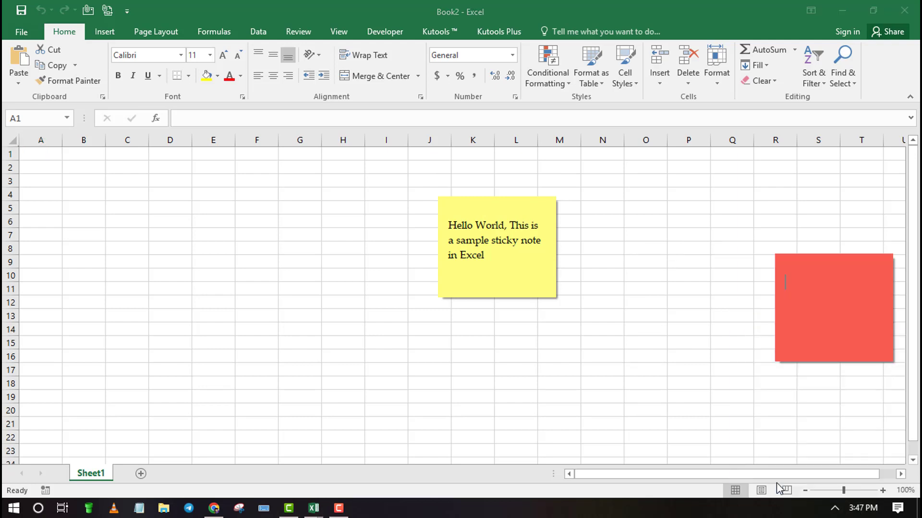
{"action": "mouse_move", "coordinate": [790, 290]}
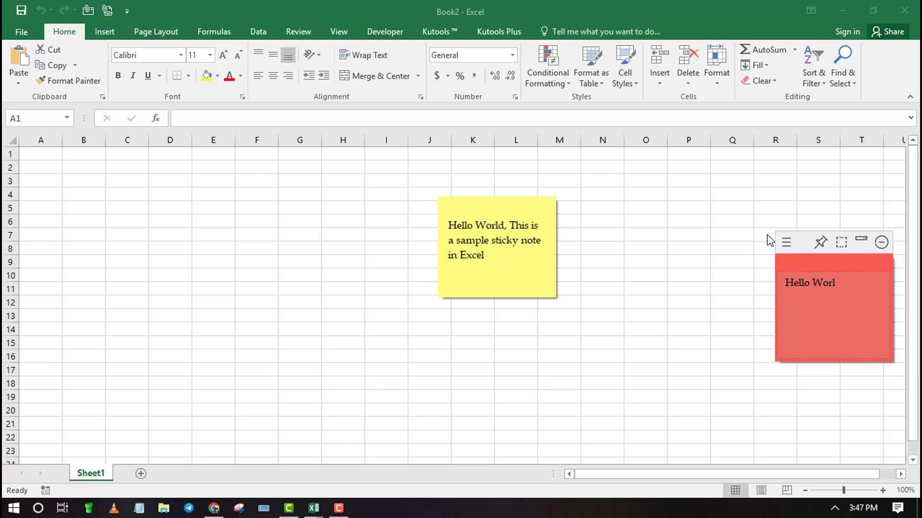
Stick the red note to the Excel window and close the Book2 workbook.
{"action": "left_click", "coordinate": [786, 242]}
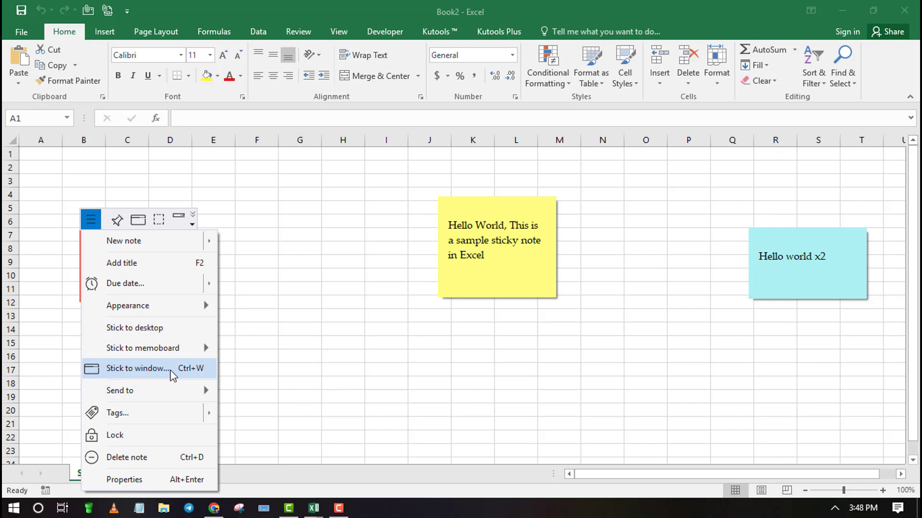
{"action": "left_click", "coordinate": [329, 350]}
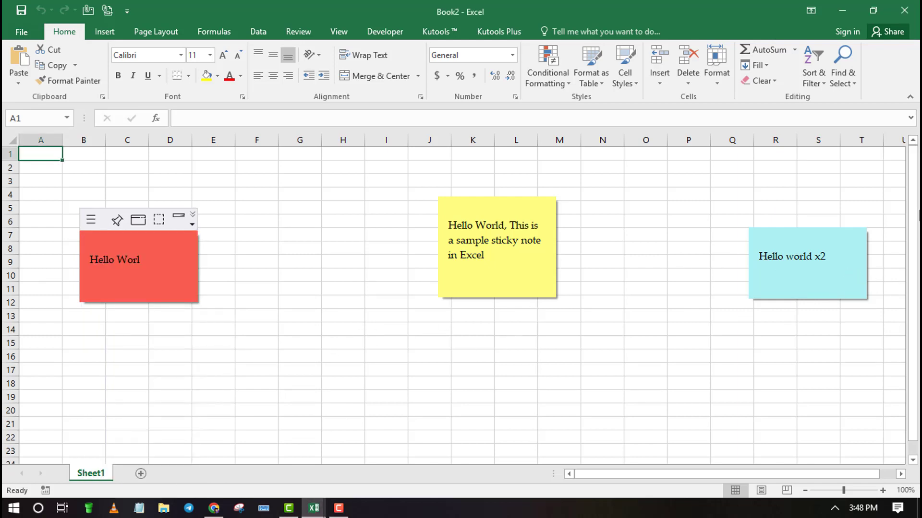
{"action": "left_click", "coordinate": [902, 14]}
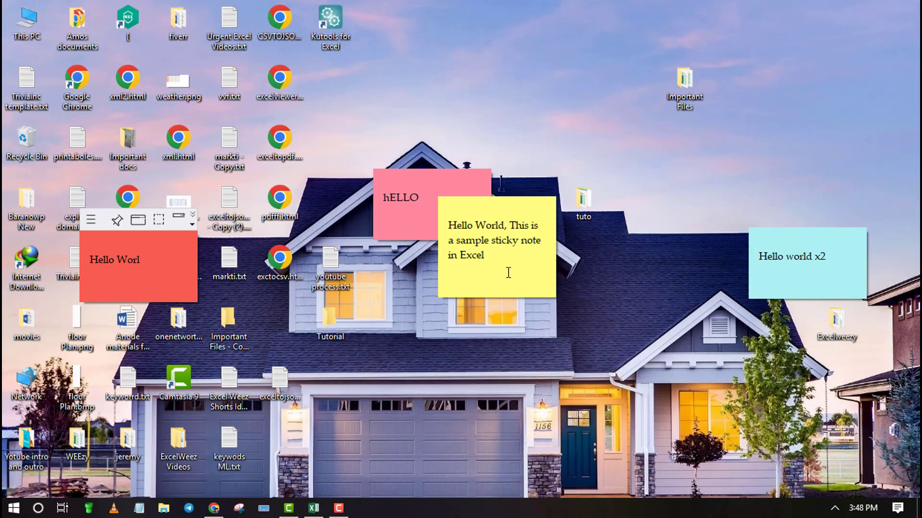
Bring 'Excel sticky notes template.xlsx' to the front and deselect the blue note.
{"action": "left_click", "coordinate": [313, 507]}
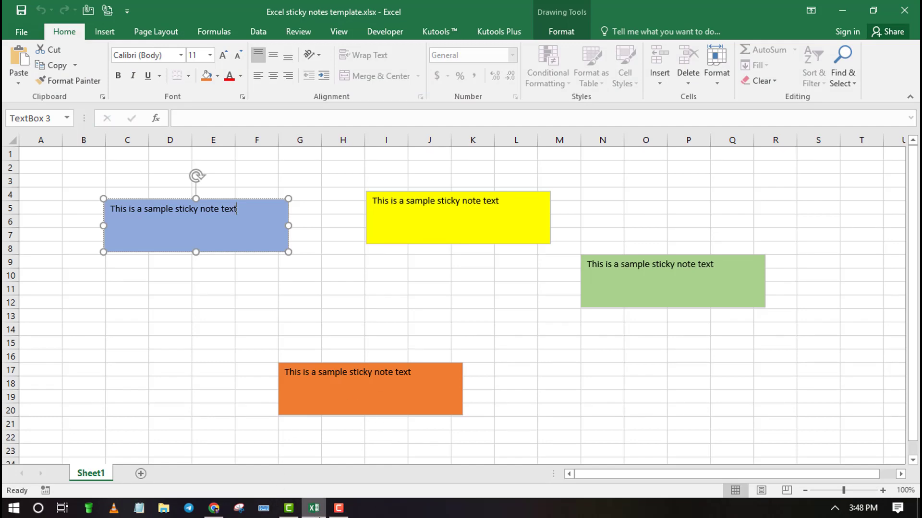
{"action": "left_click", "coordinate": [320, 511]}
{"action": "left_click", "coordinate": [314, 509]}
{"action": "left_click", "coordinate": [369, 309]}
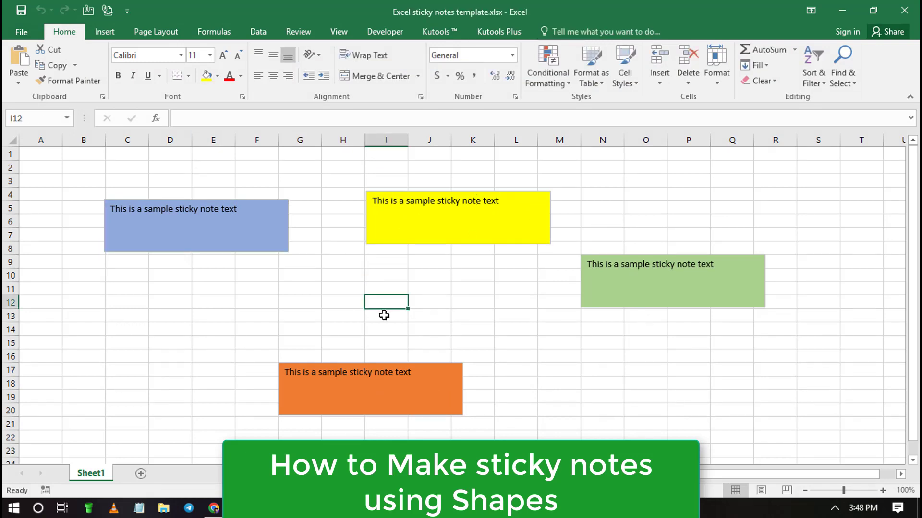
Add Sheet2 and draw a text box over H4:L8 reading 'Example sticky note using text box'.
{"action": "left_click", "coordinate": [140, 474]}
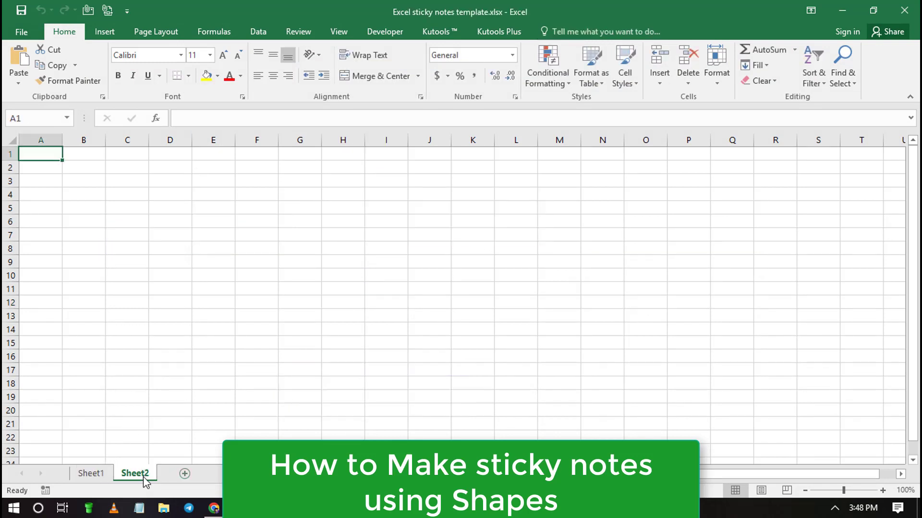
{"action": "left_click", "coordinate": [261, 251]}
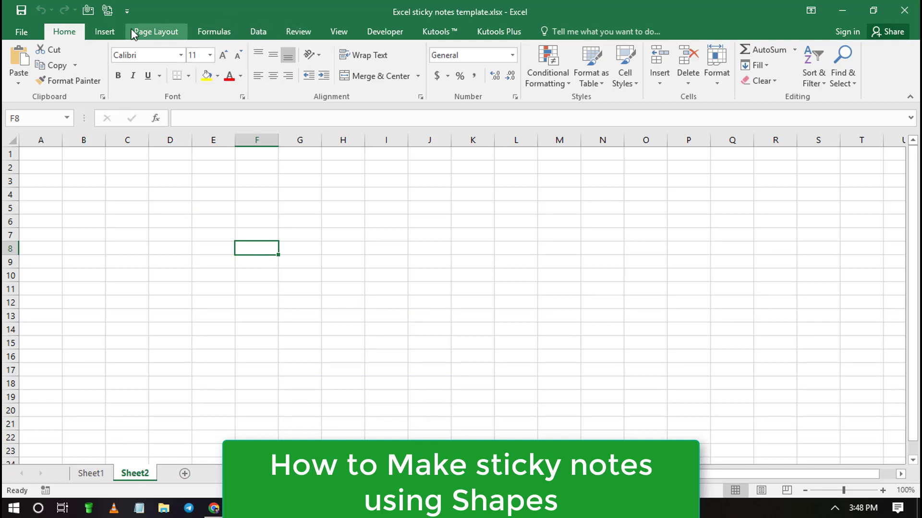
{"action": "left_click", "coordinate": [111, 31]}
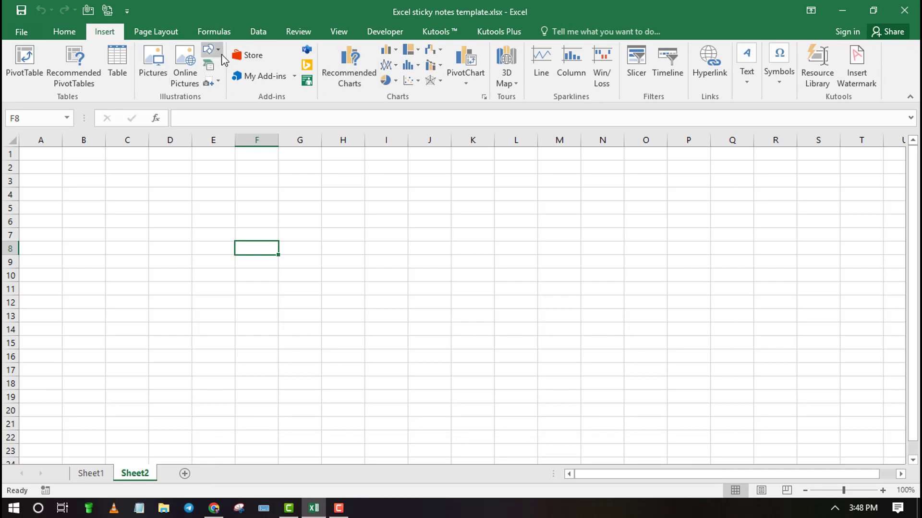
{"action": "left_click", "coordinate": [217, 51]}
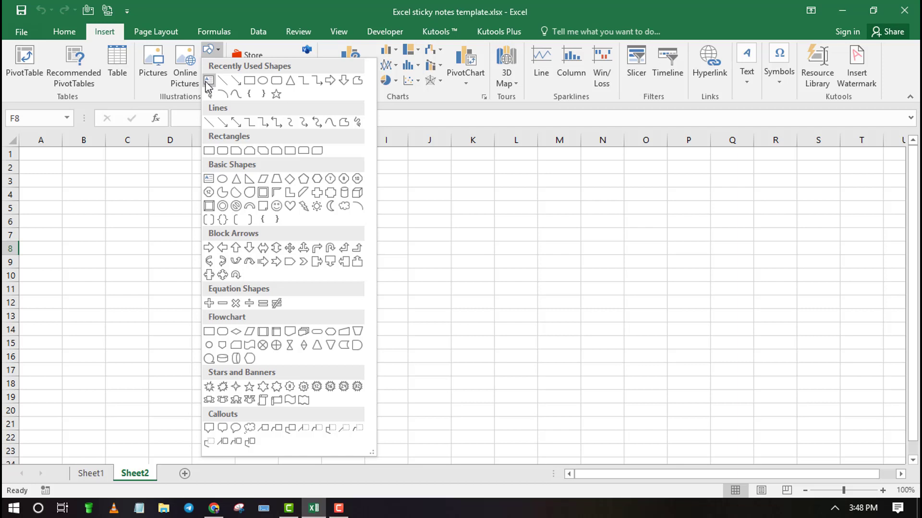
{"action": "left_click", "coordinate": [208, 81]}
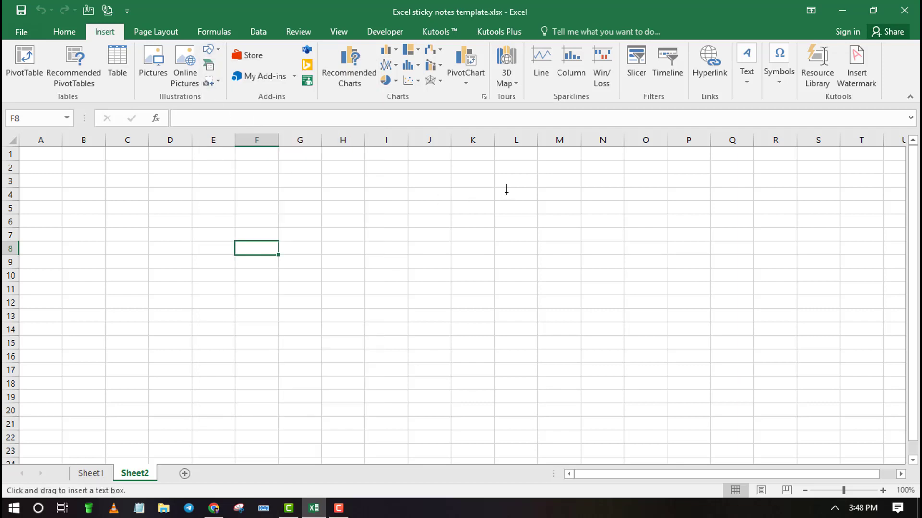
{"action": "left_click_drag", "start_coordinate": [506, 192], "coordinate": [349, 253]}
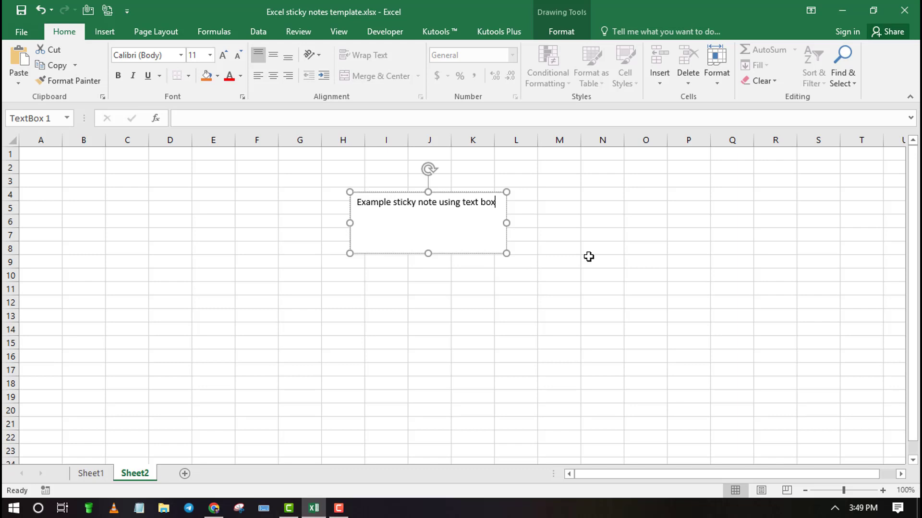
Fill the 'Example sticky note using text box' text box with yellow.
{"action": "left_click", "coordinate": [589, 256]}
{"action": "left_click", "coordinate": [414, 226]}
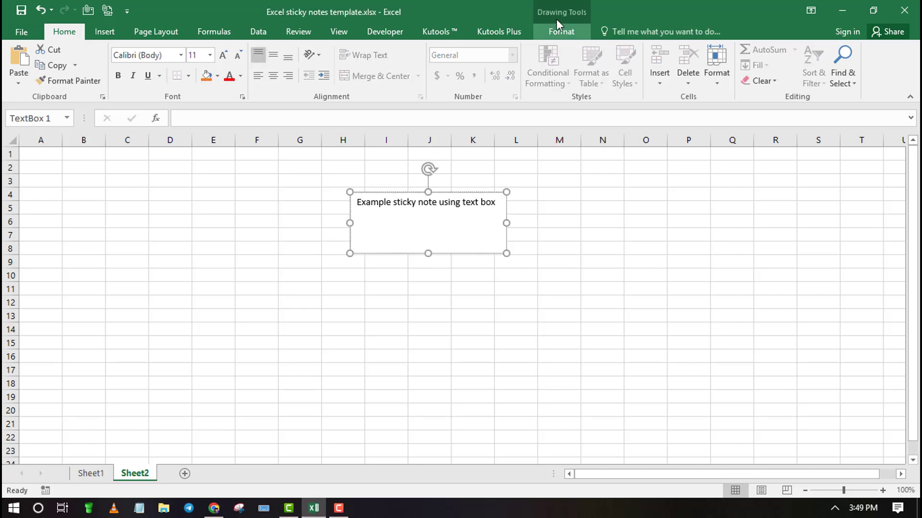
{"action": "left_click", "coordinate": [562, 28]}
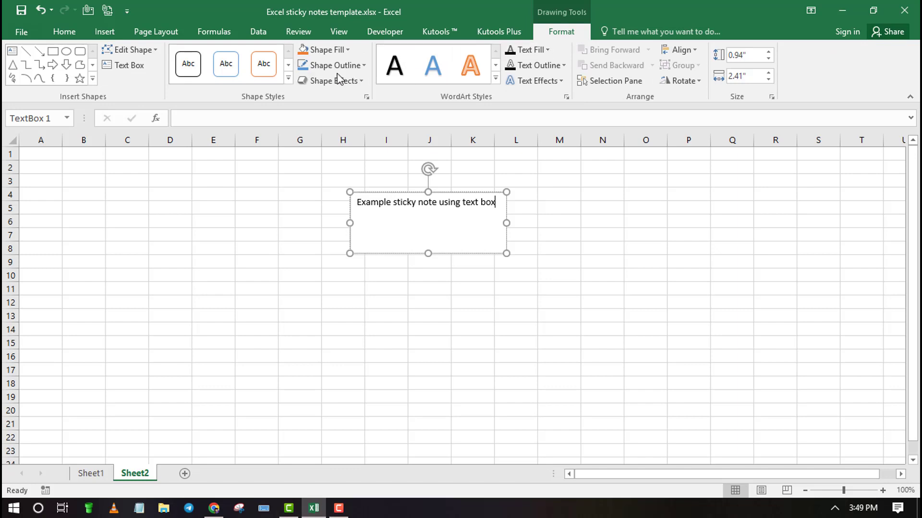
{"action": "left_click", "coordinate": [349, 51]}
{"action": "left_click", "coordinate": [337, 172]}
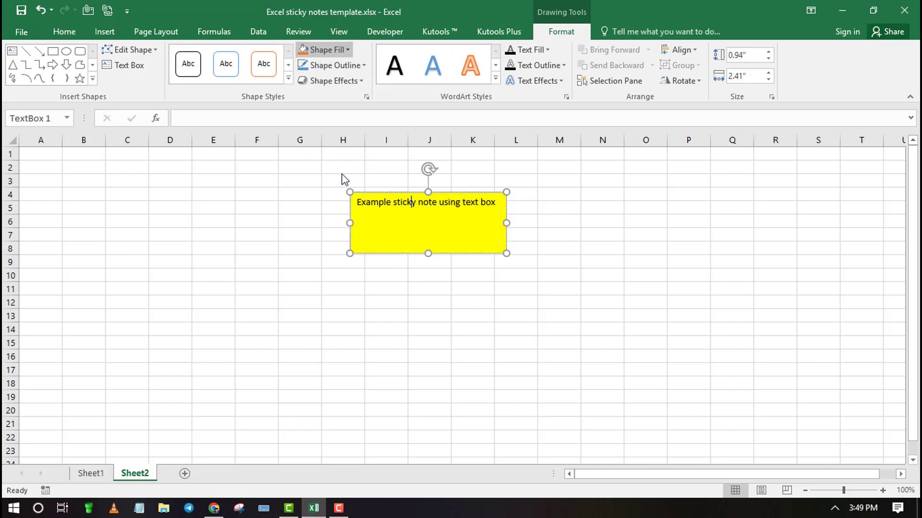
{"action": "left_click", "coordinate": [559, 193]}
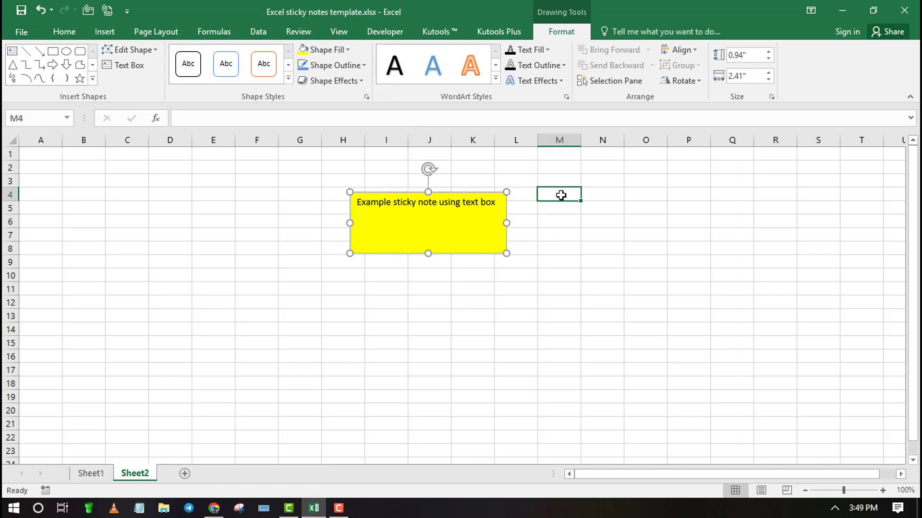
Copy the yellow text box and bring up paste options at cell G13.
{"action": "right_click", "coordinate": [432, 238]}
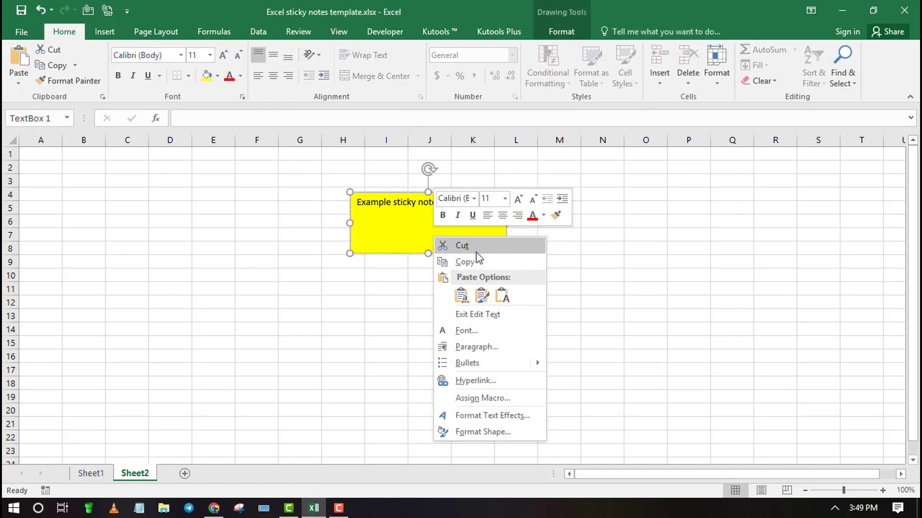
{"action": "left_click", "coordinate": [465, 262]}
{"action": "left_click", "coordinate": [282, 319]}
{"action": "right_click", "coordinate": [282, 319]}
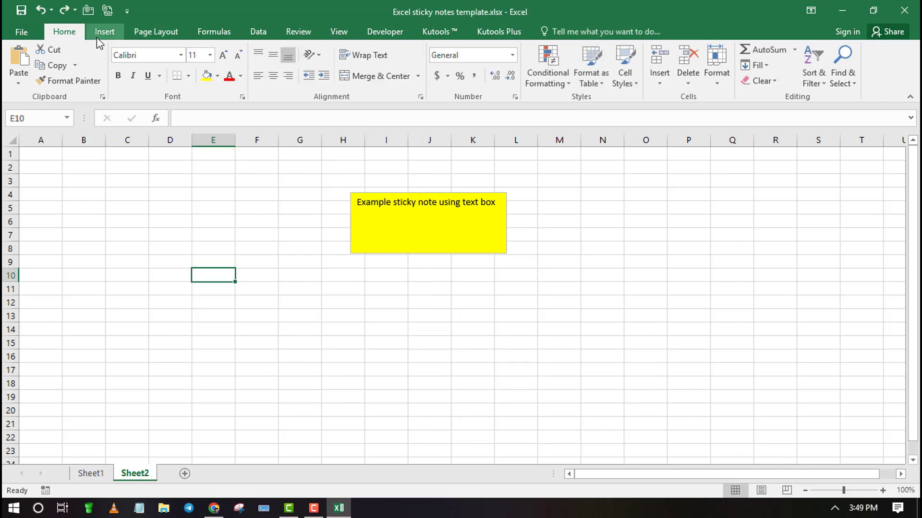
Draw a second text box right of the yellow note, type 'This is anoth', then add Sheet3.
{"action": "left_click", "coordinate": [100, 42]}
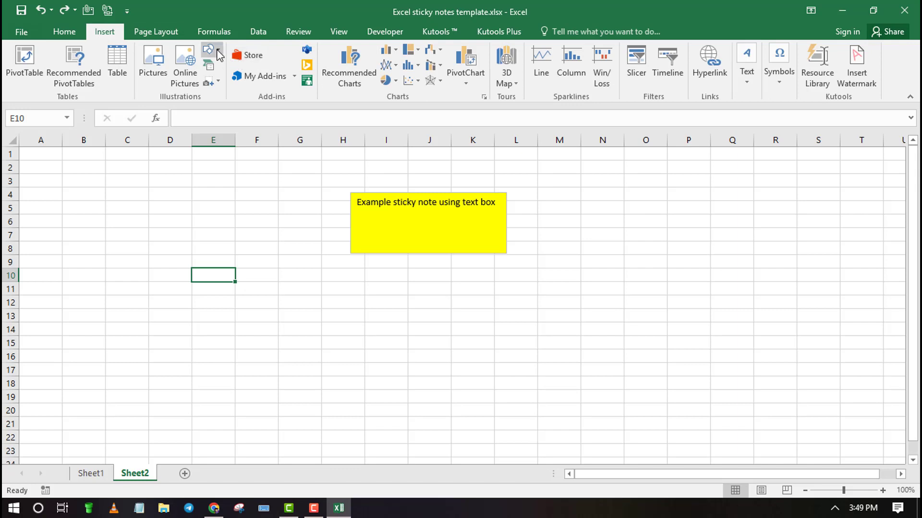
{"action": "left_click", "coordinate": [214, 53]}
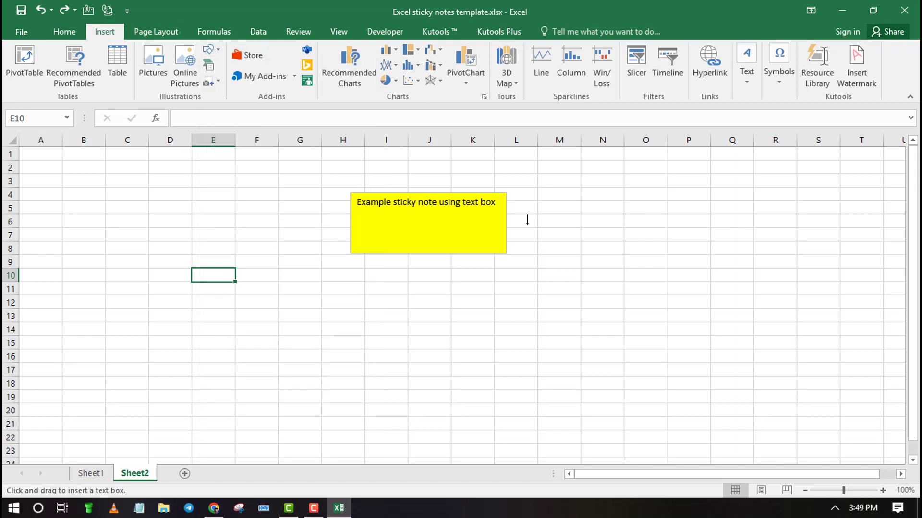
{"action": "mouse_move", "coordinate": [813, 189]}
{"action": "left_mouse_down"}
{"action": "mouse_move", "coordinate": [632, 229]}
{"action": "mouse_move", "coordinate": [610, 290]}
{"action": "left_mouse_up"}
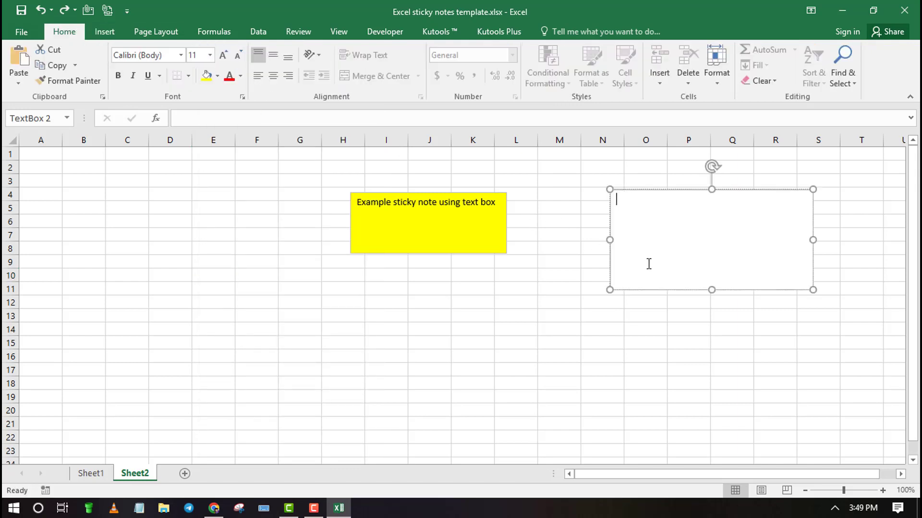
{"action": "type", "text": "Th"}
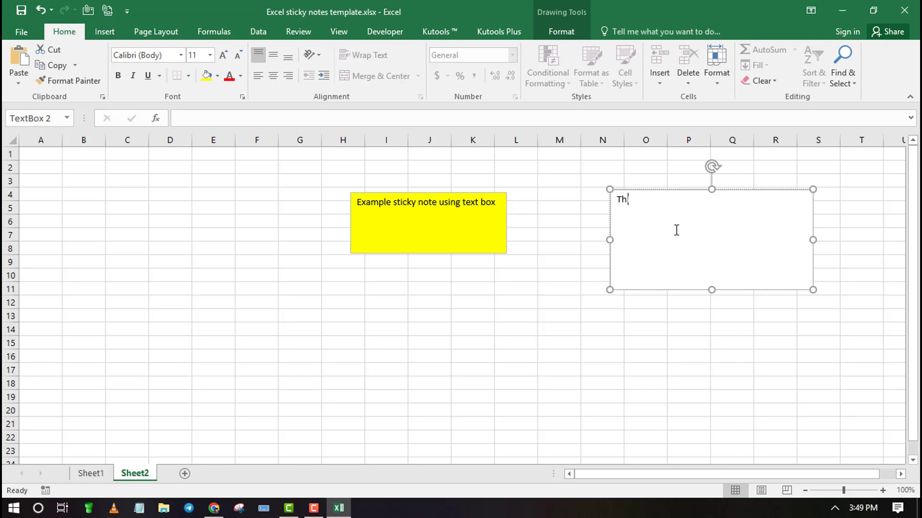
{"action": "type", "text": "is is another sticky notes"}
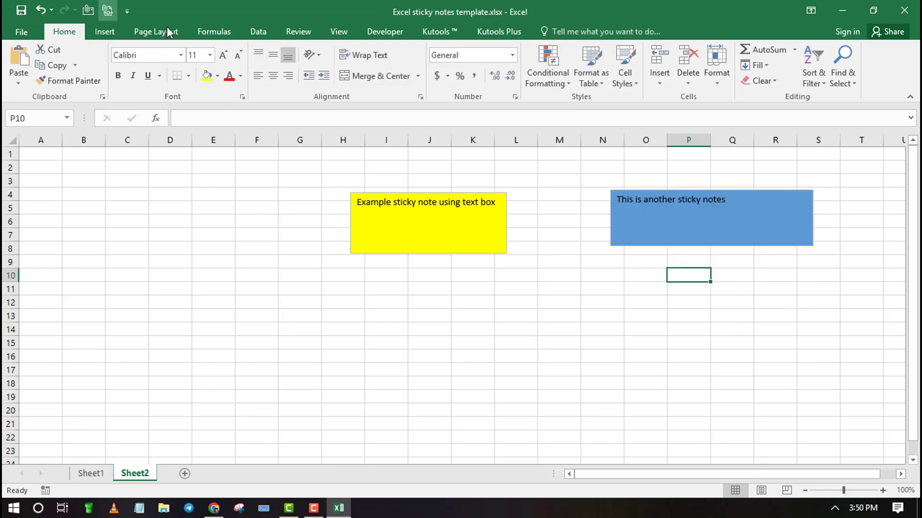
{"action": "left_click", "coordinate": [185, 474]}
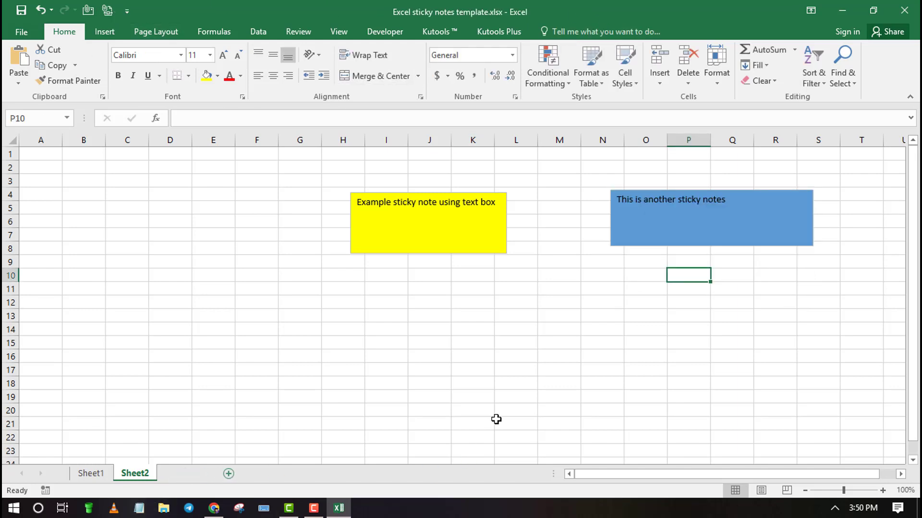
Add a comment reading 'Hello' to cell L9.
{"action": "left_click", "coordinate": [509, 261]}
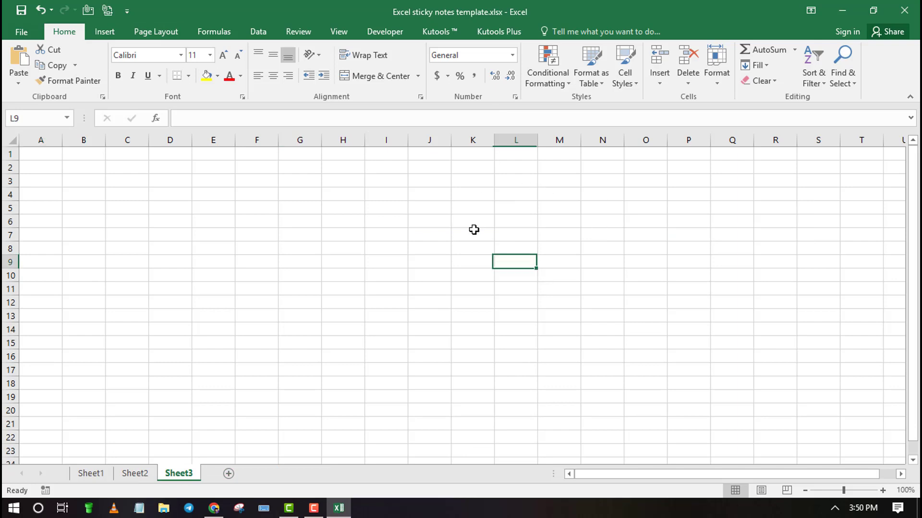
{"action": "left_click", "coordinate": [103, 37]}
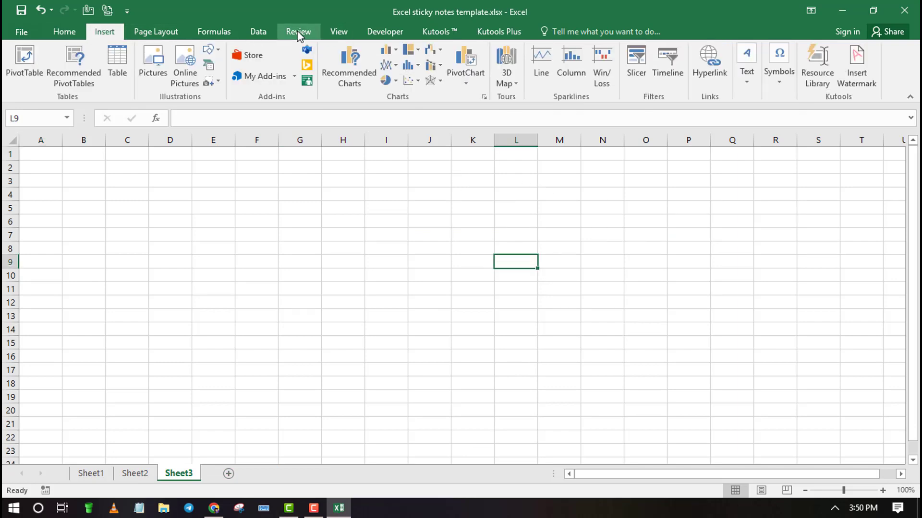
{"action": "left_click", "coordinate": [298, 34]}
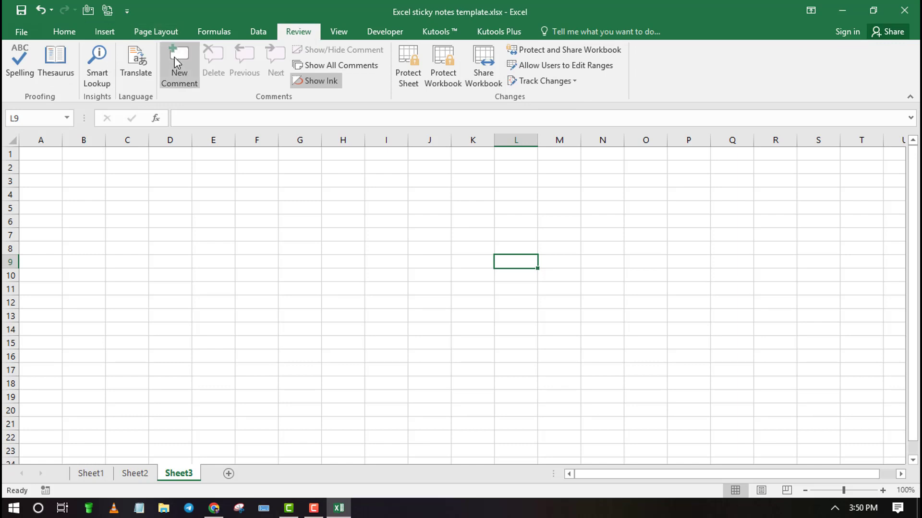
{"action": "left_click", "coordinate": [182, 72]}
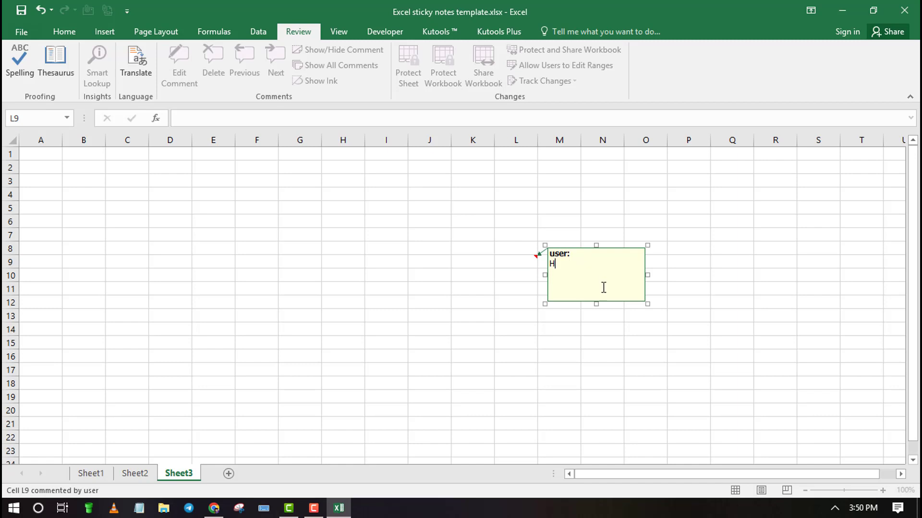
{"action": "type", "text": "Hello"}
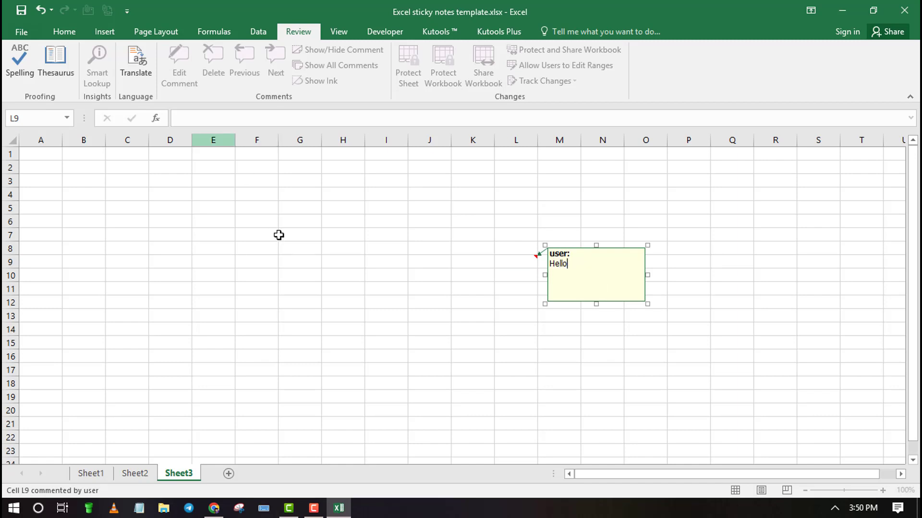
Add a comment reading 'Hello World' to cell G7.
{"action": "left_click_drag", "start_coordinate": [284, 234], "coordinate": [274, 234]}
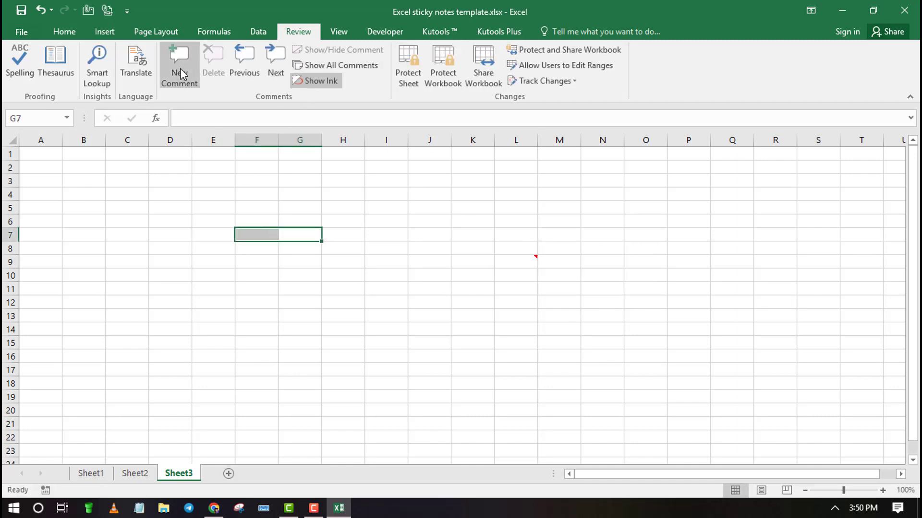
{"action": "left_click", "coordinate": [181, 73]}
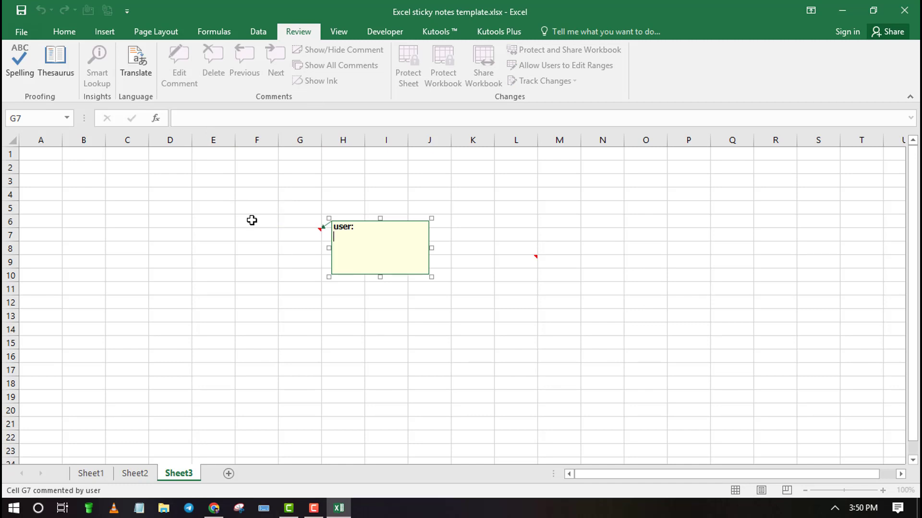
{"action": "type", "text": "Hello World"}
{"action": "left_click", "coordinate": [671, 247]}
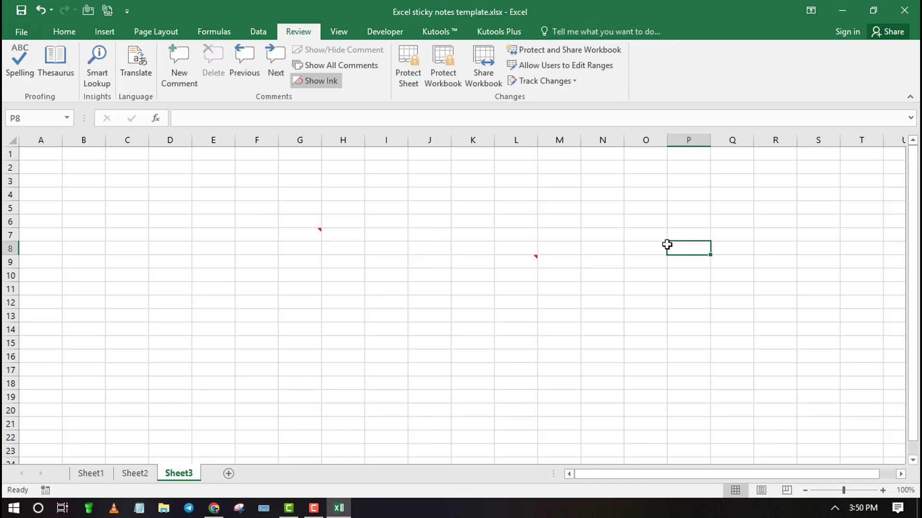
Turn on Show All Comments so 'Hello' and 'Hello World' stay visible, then scroll to check.
{"action": "left_click", "coordinate": [343, 65]}
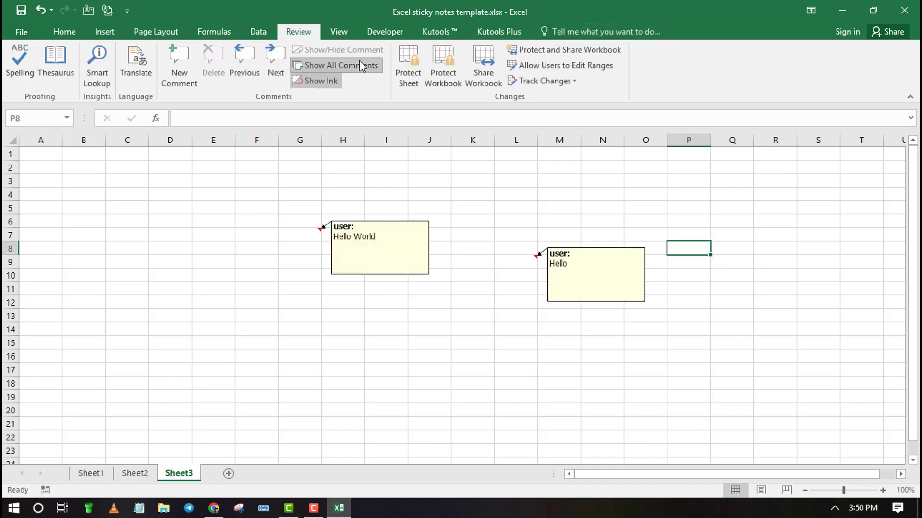
{"action": "left_click", "coordinate": [743, 300]}
{"action": "scroll", "coordinate": [383, 259], "scroll_direction": "down", "scroll_amount": 4}
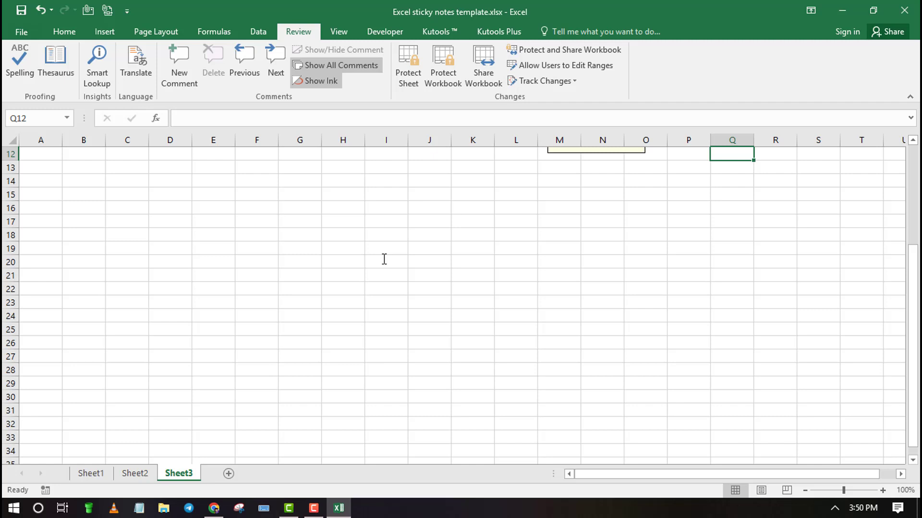
{"action": "scroll", "coordinate": [371, 259], "scroll_direction": "up", "scroll_amount": 4}
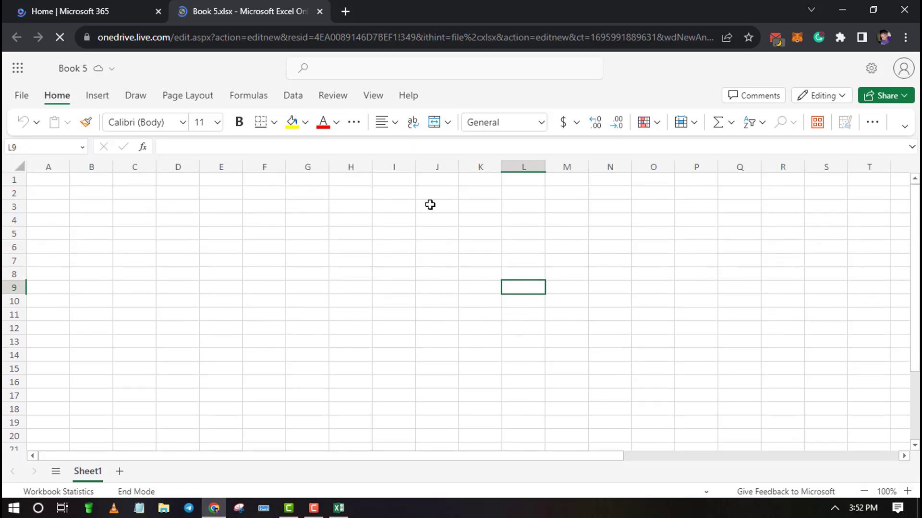
Switch the blank Book 5 web workbook to the Review tab.
{"action": "left_click", "coordinate": [332, 99]}
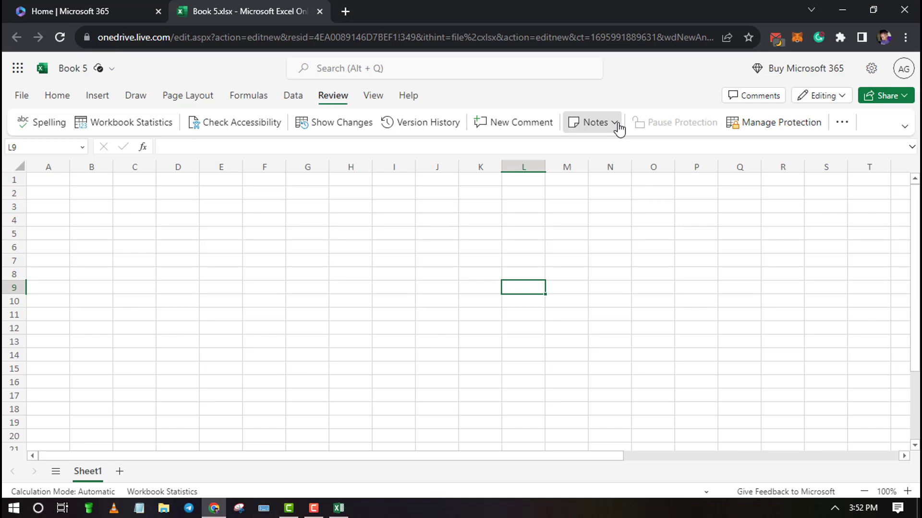
Add a note reading 'Hello World' to cell L9.
{"action": "left_click", "coordinate": [616, 126]}
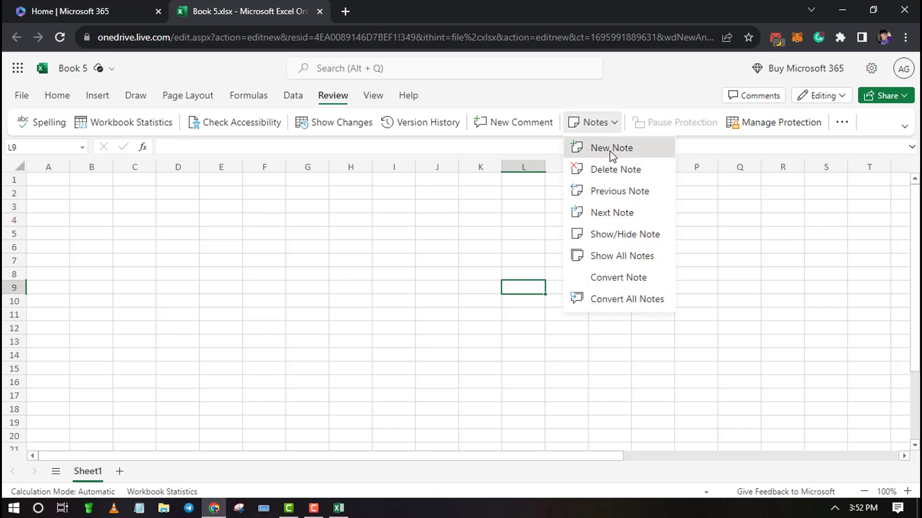
{"action": "left_click", "coordinate": [611, 150]}
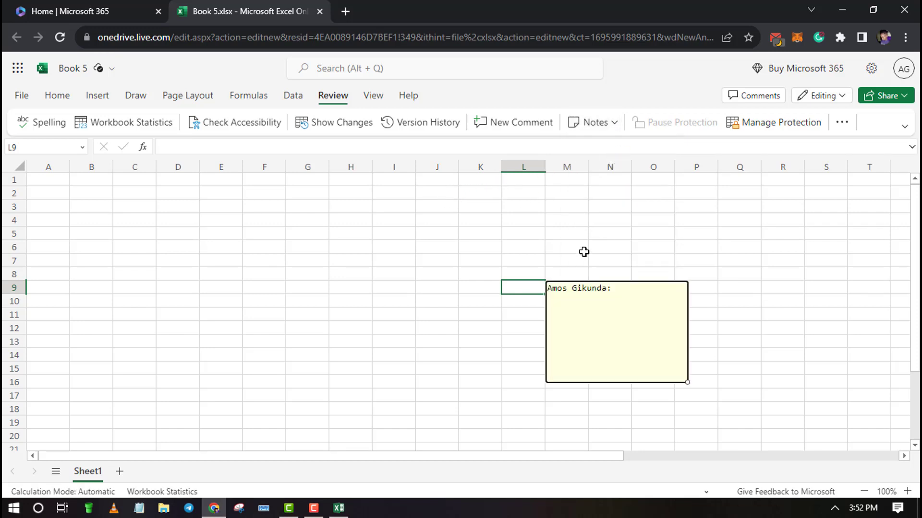
{"action": "type", "text": "Hello Wo"}
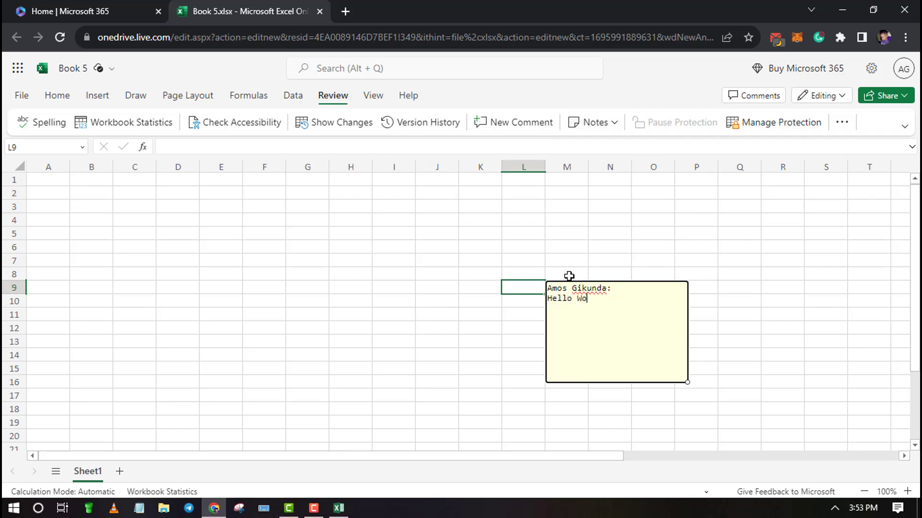
{"action": "type", "text": "rld"}
{"action": "left_click", "coordinate": [627, 219]}
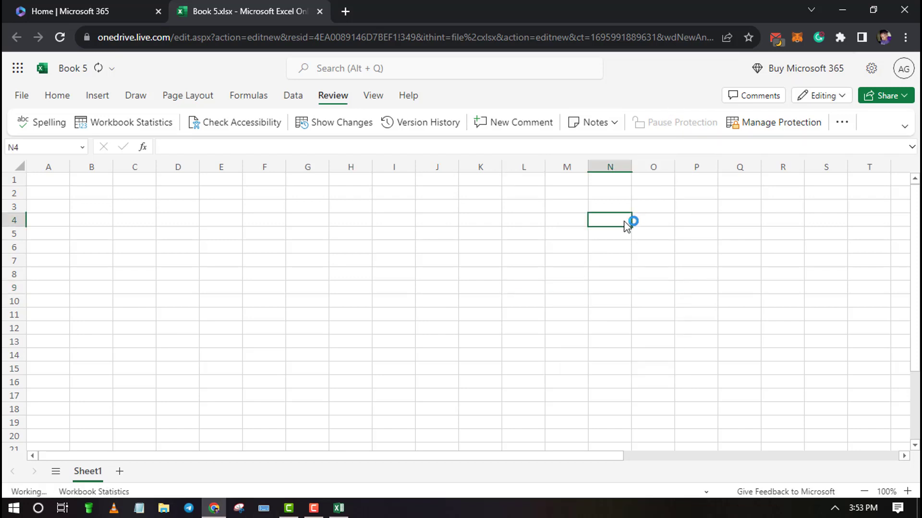
Add a 'Hello World' note to cell G4, then show all notes on the sheet.
{"action": "left_click", "coordinate": [316, 222]}
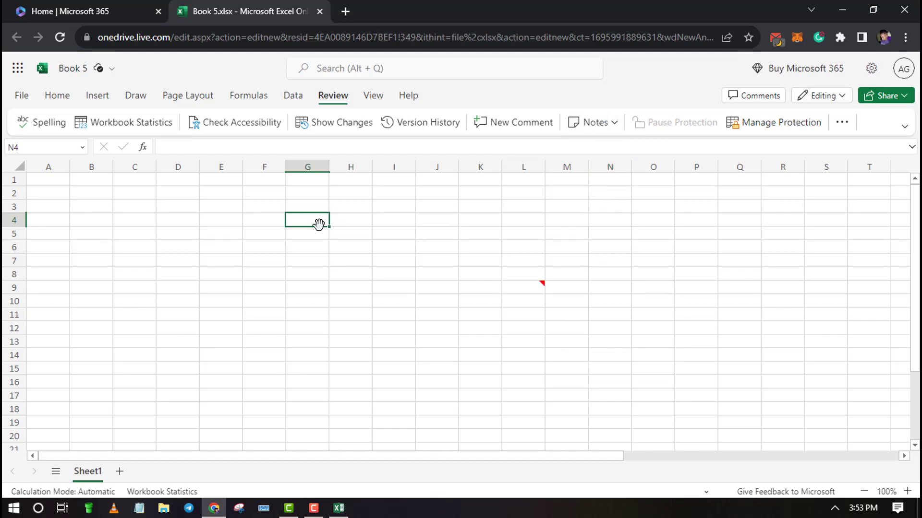
{"action": "left_click", "coordinate": [609, 125]}
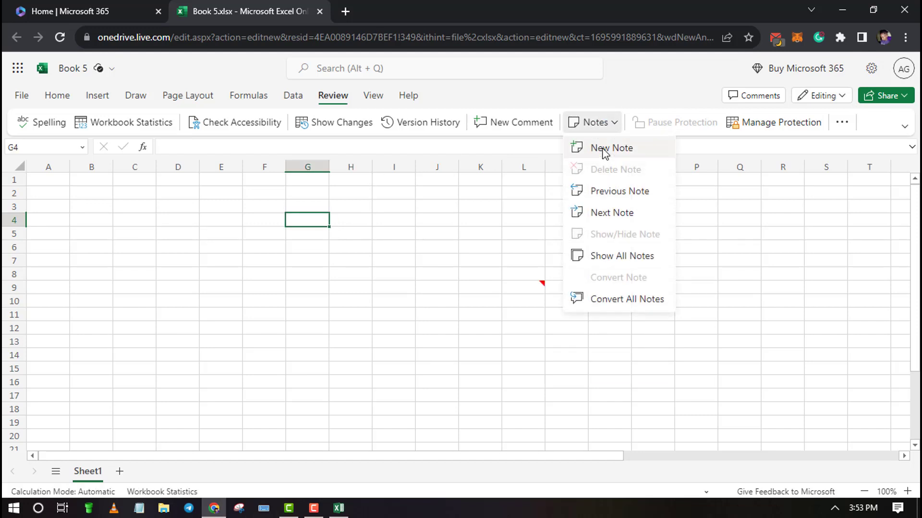
{"action": "left_click", "coordinate": [603, 148]}
{"action": "type", "text": "H"}
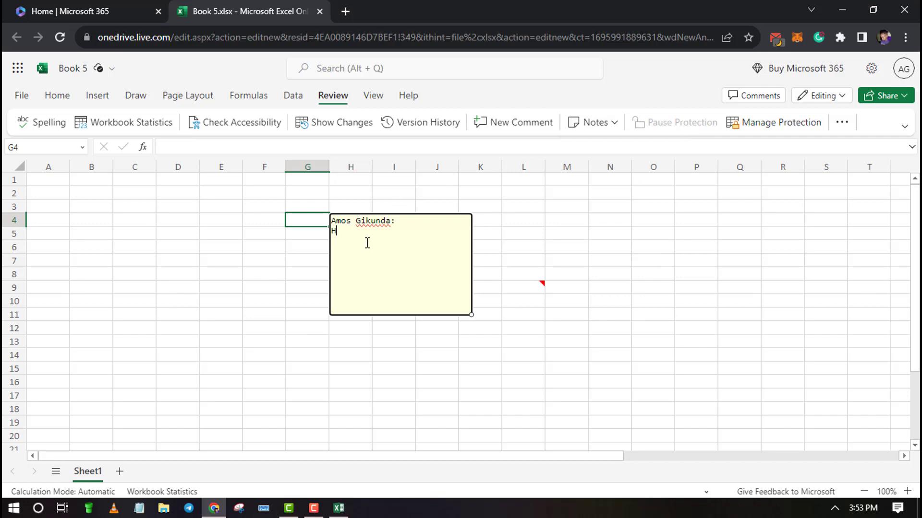
{"action": "type", "text": "ello World"}
{"action": "left_click", "coordinate": [630, 220]}
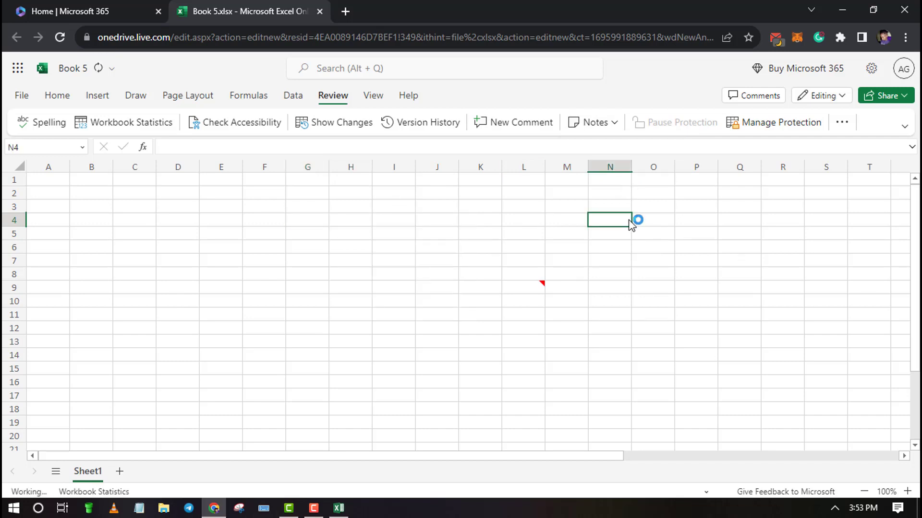
{"action": "left_click", "coordinate": [615, 126]}
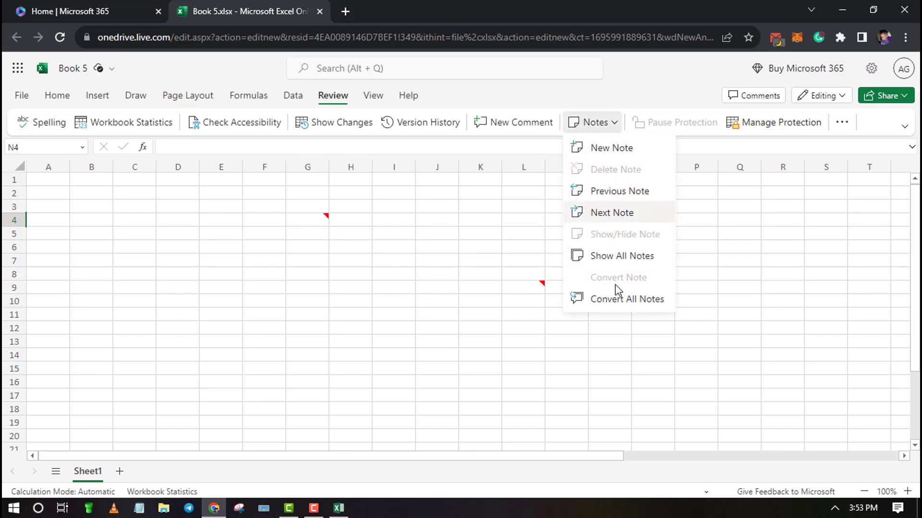
{"action": "left_click", "coordinate": [626, 261]}
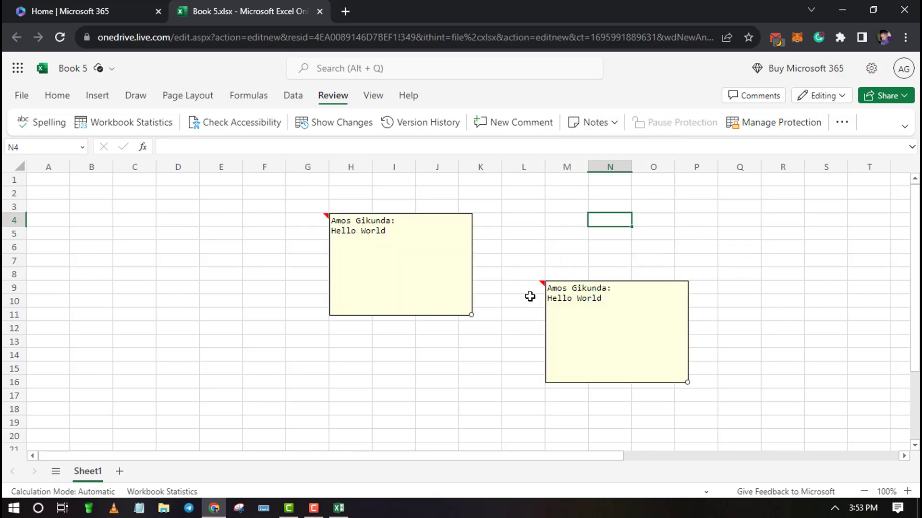